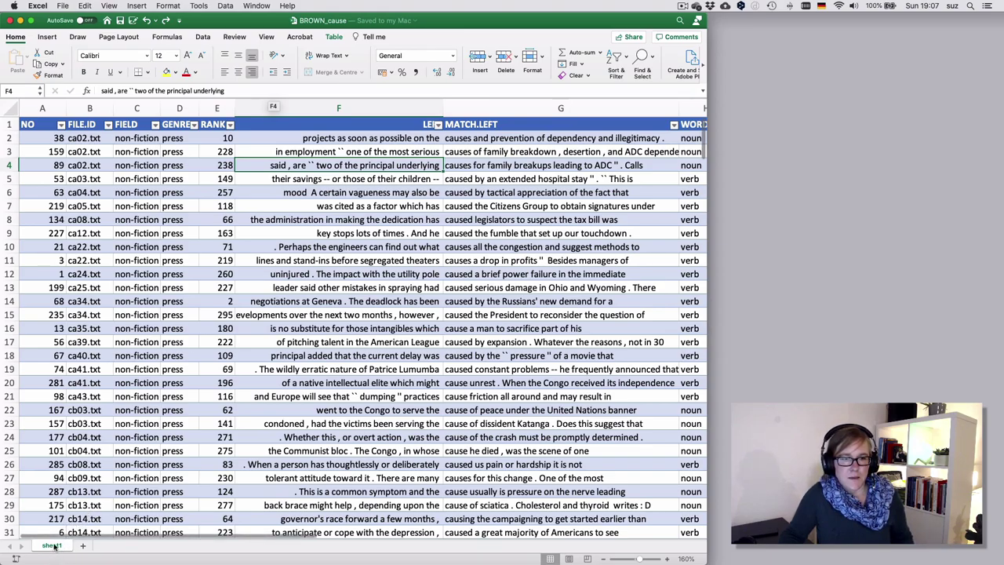
- Rename the sheet1 tab to MASTER
double_click(52, 547)
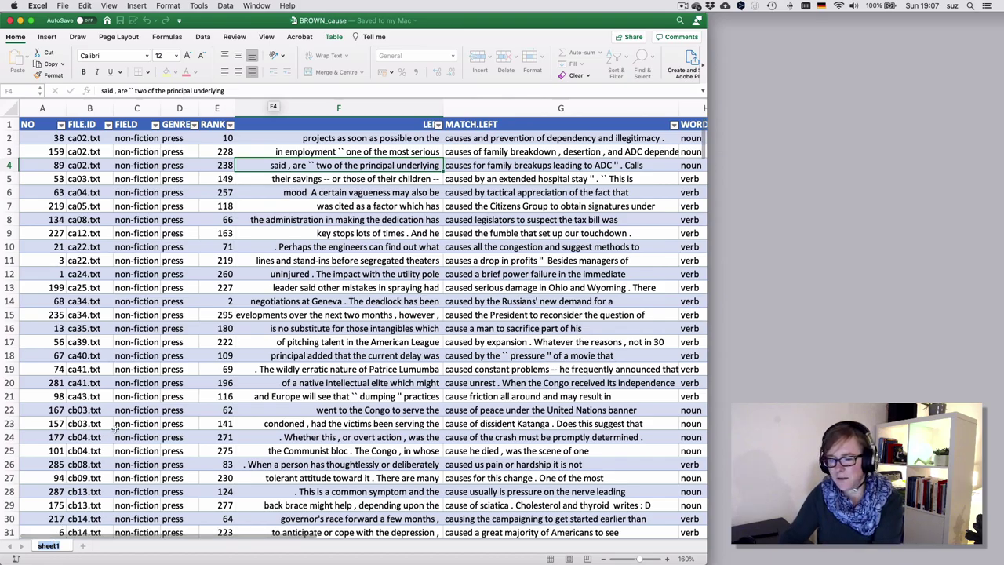
type("MASTER")
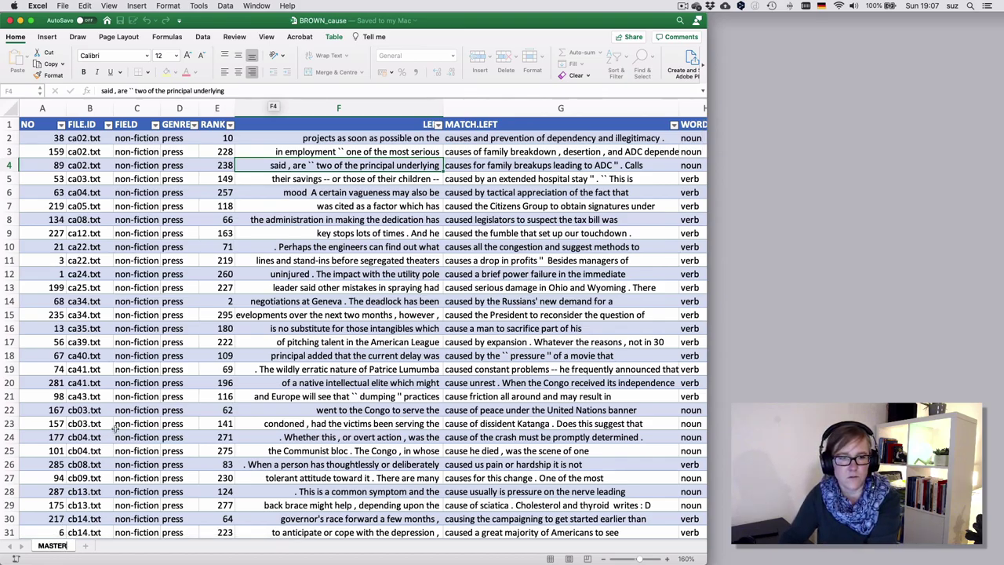
key("Return")
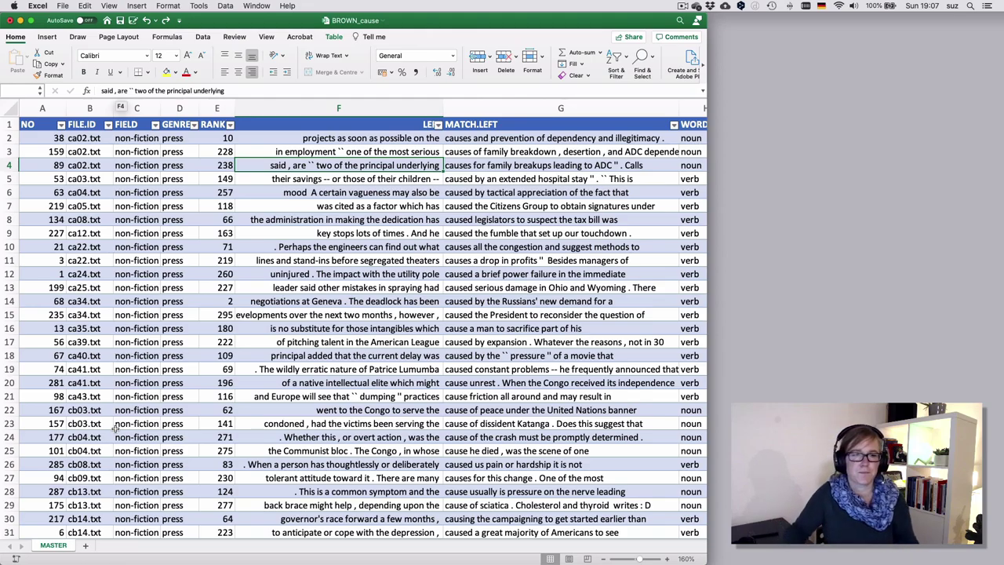
- Add a new sheet and name it documentation
left_click(85, 546)
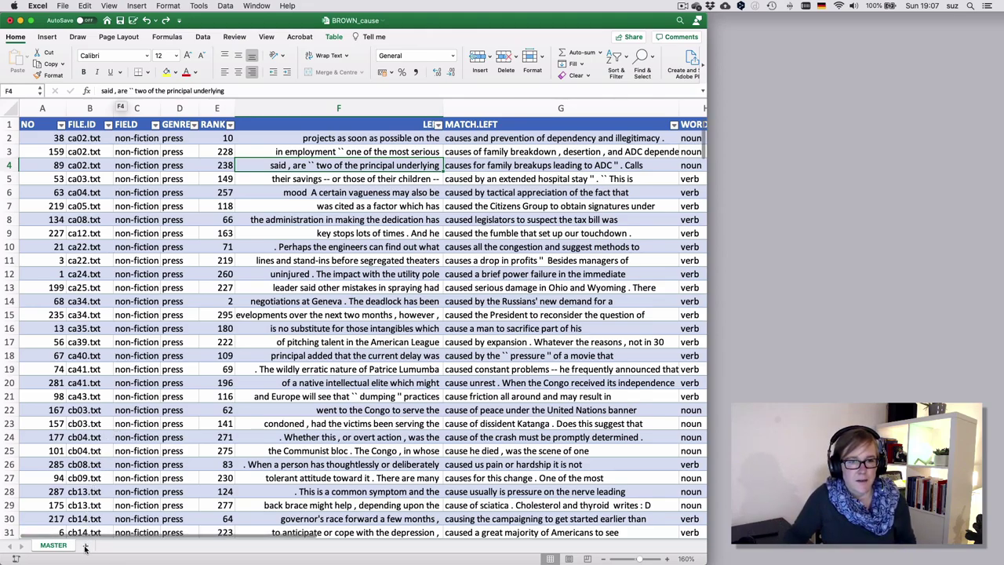
double_click(94, 545)
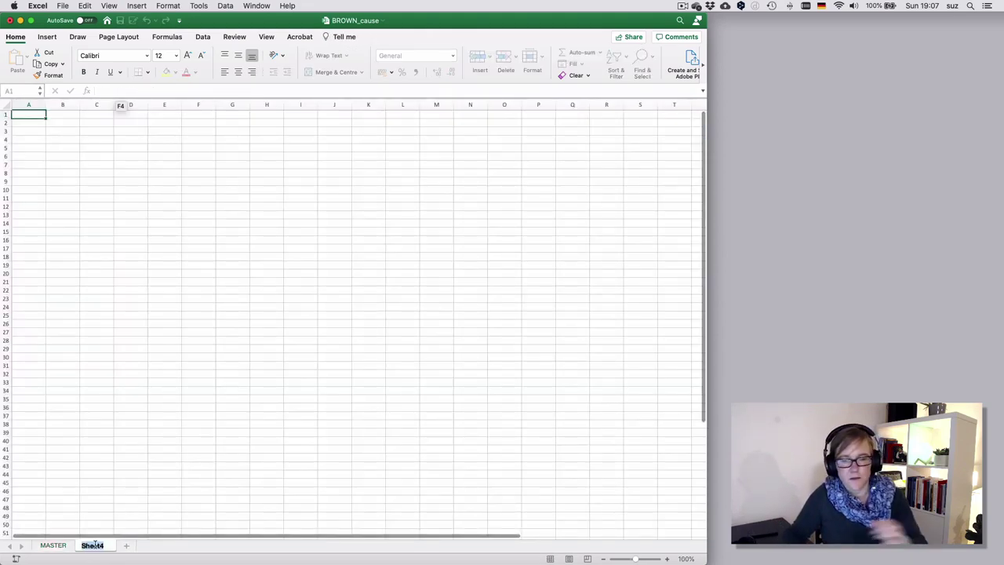
type("documentation")
key("Return")
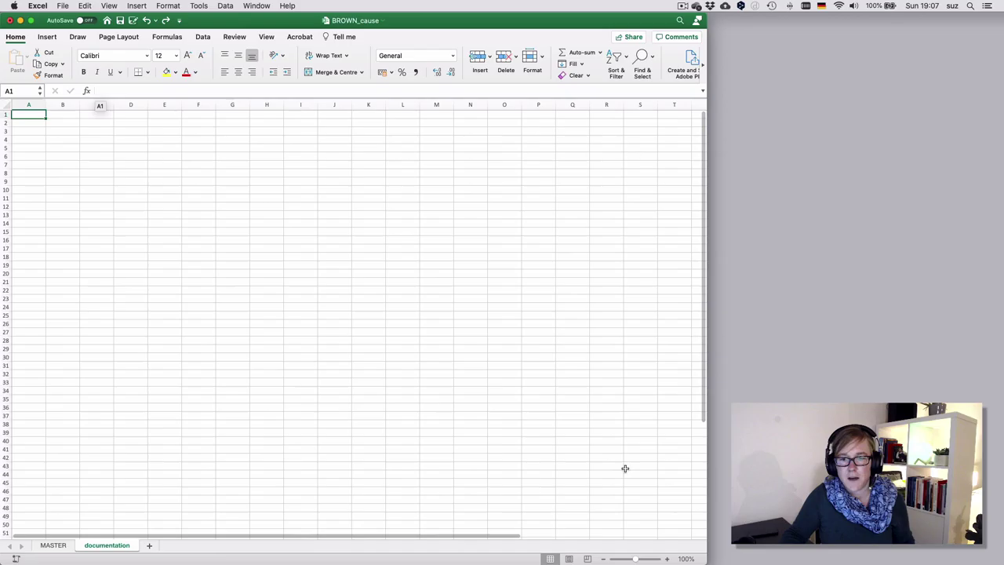
- Zoom in and enter Query: with the pattern (cause|causes|caused|causing) beside it
left_click(667, 557)
left_click(667, 557)
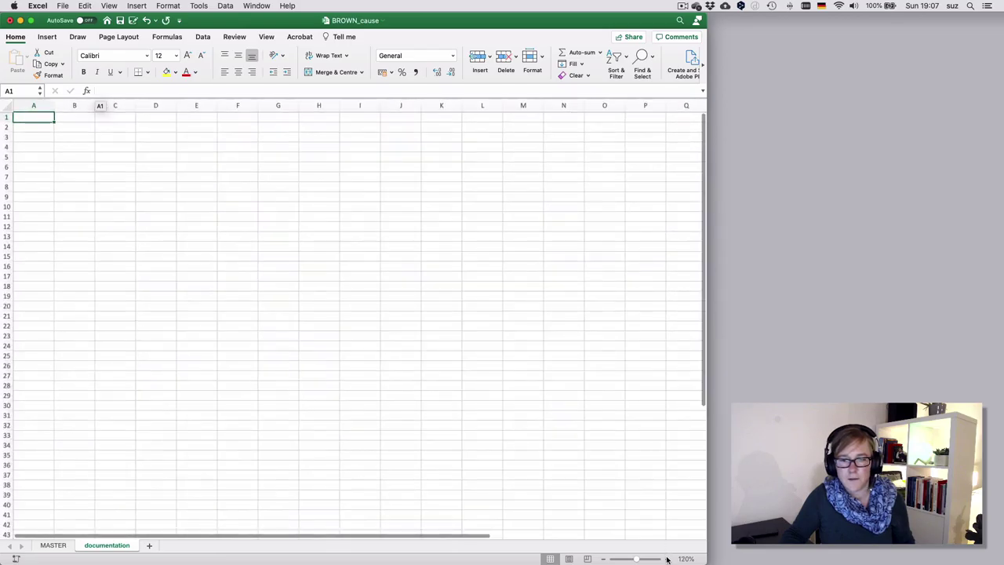
left_click(667, 558)
left_click(667, 558)
left_click(667, 558)
left_click(667, 559)
left_click(667, 559)
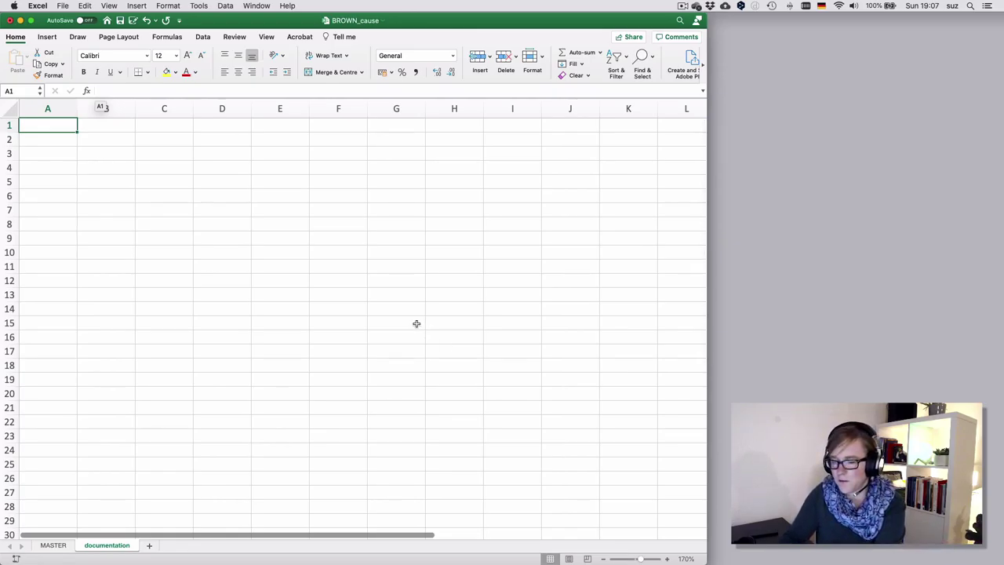
type("Query:")
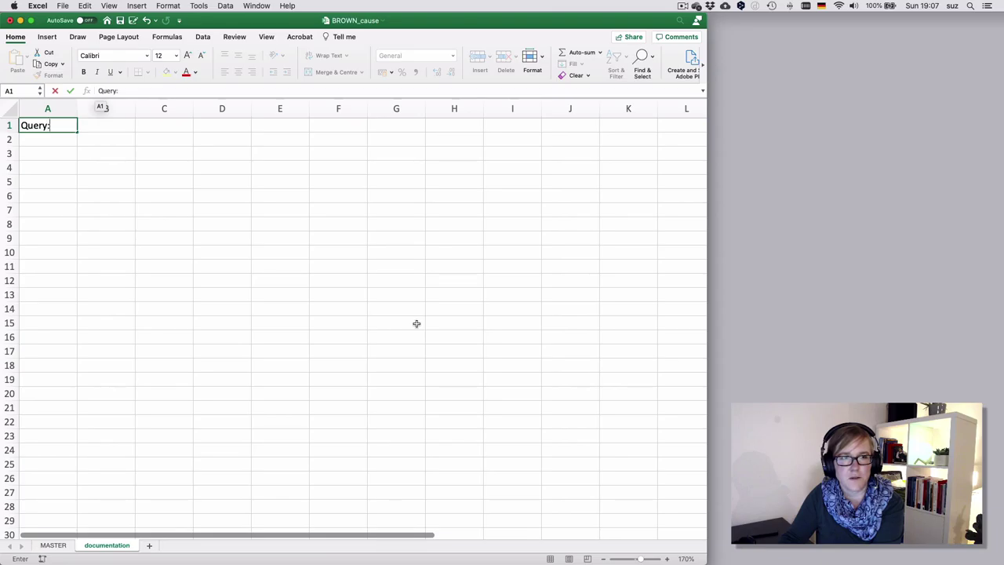
key("Tab")
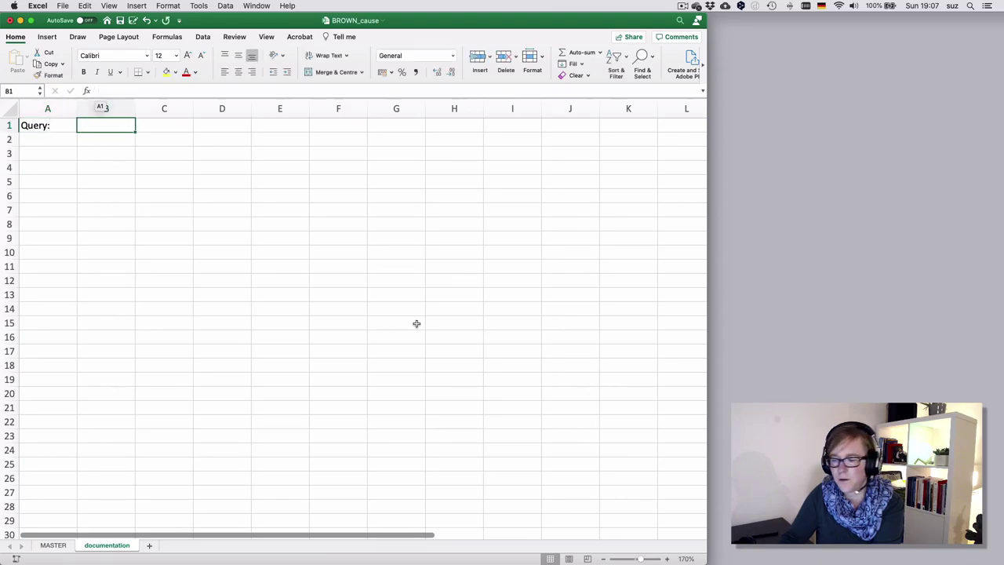
type("(cause ")
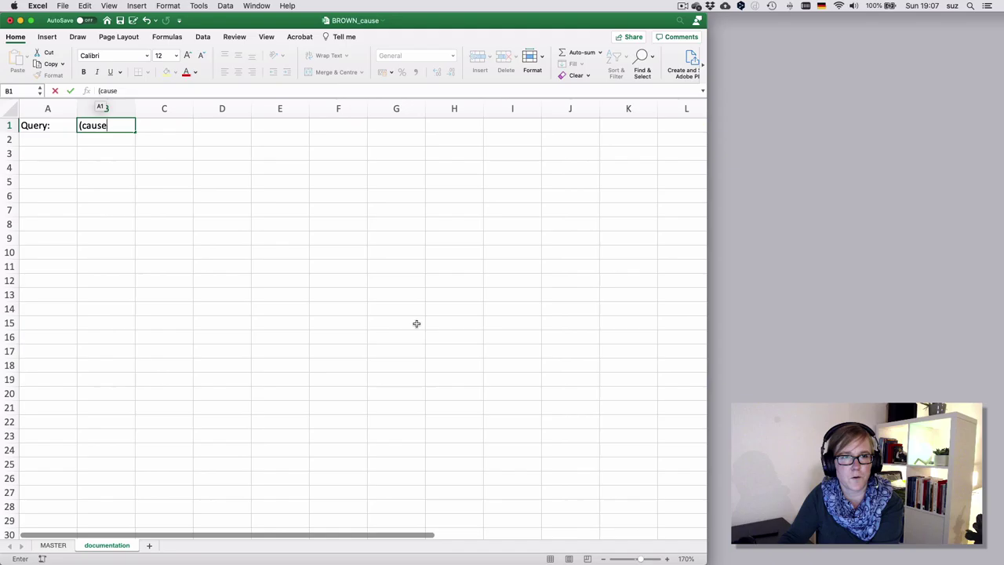
type("|causes")
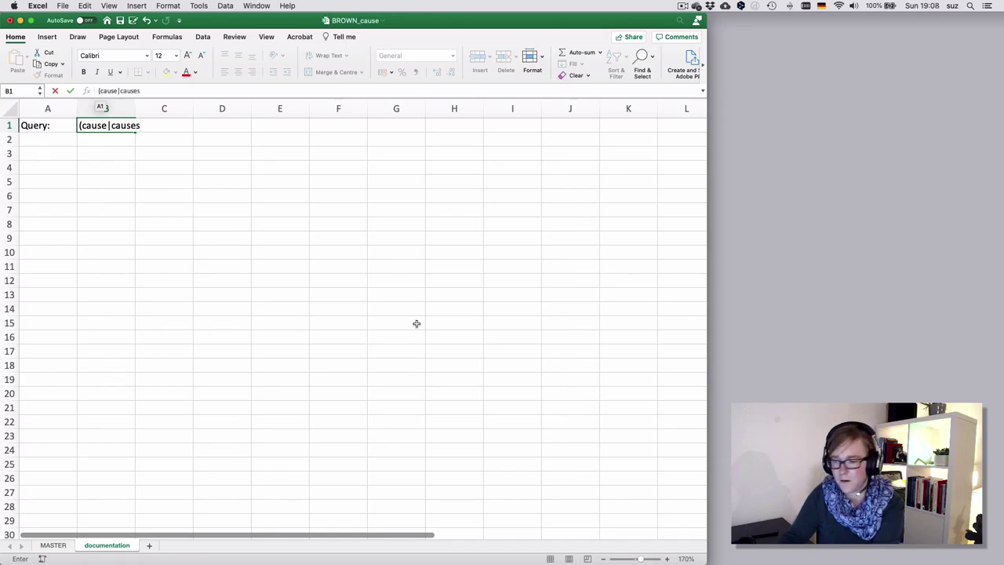
type("|caused")
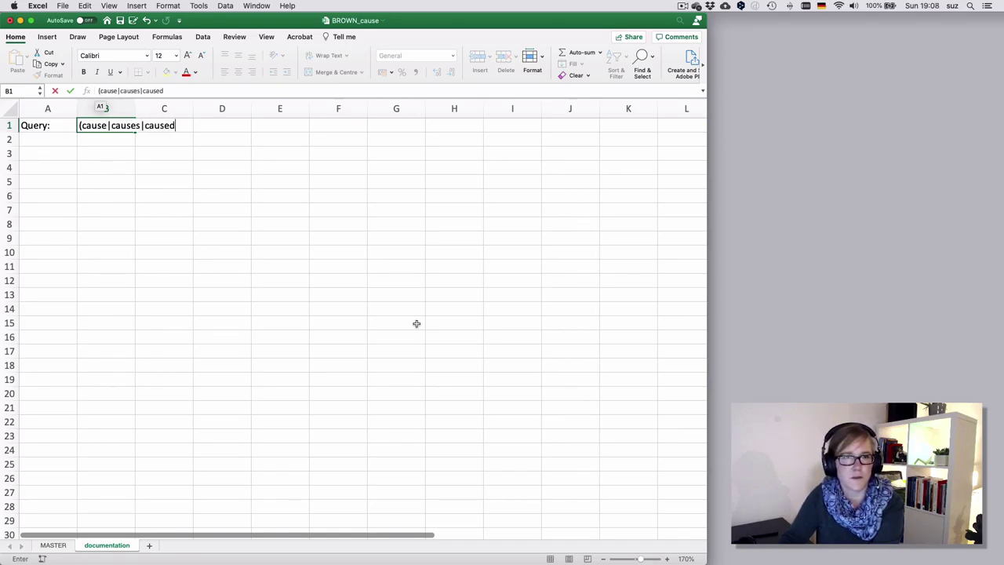
type("|ca")
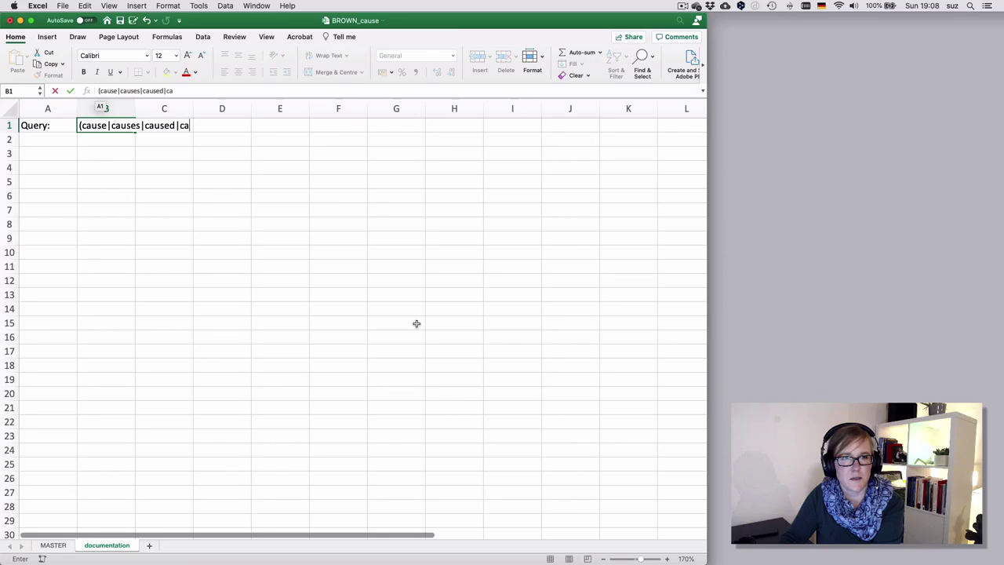
type("using)")
key("Return")
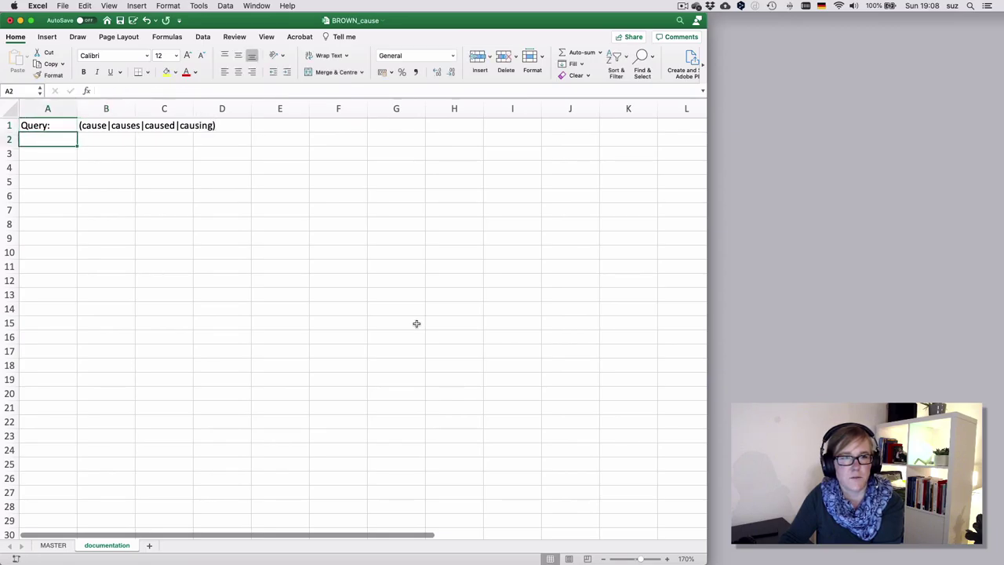
- Add a Corpus row with the value Brown Corpus
type("Corpus")
key("Tab")
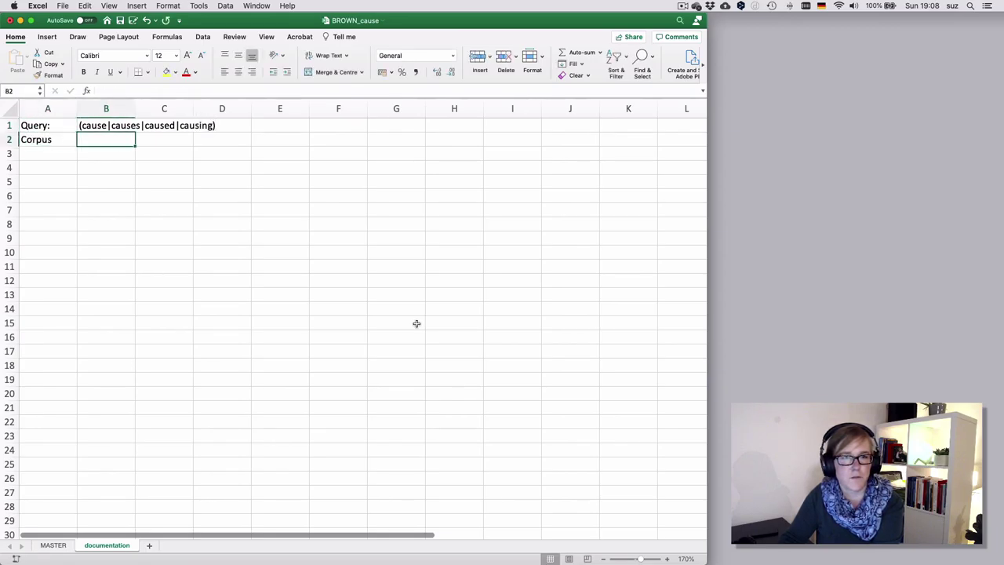
type("Brown Corpus")
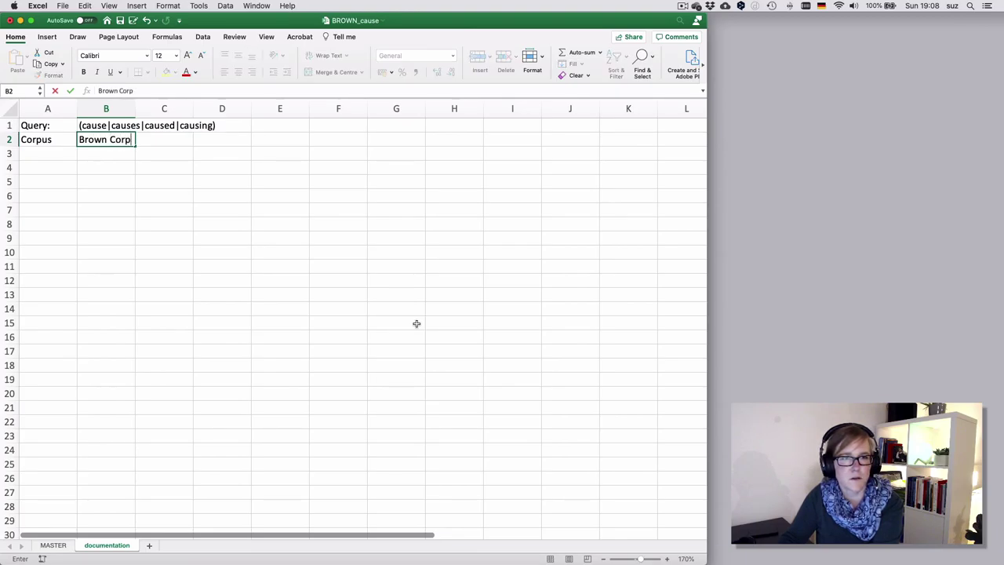
key("Return")
- Add Concordance with value AntConc and a Corpus version label, then return to MASTER
type("Ant")
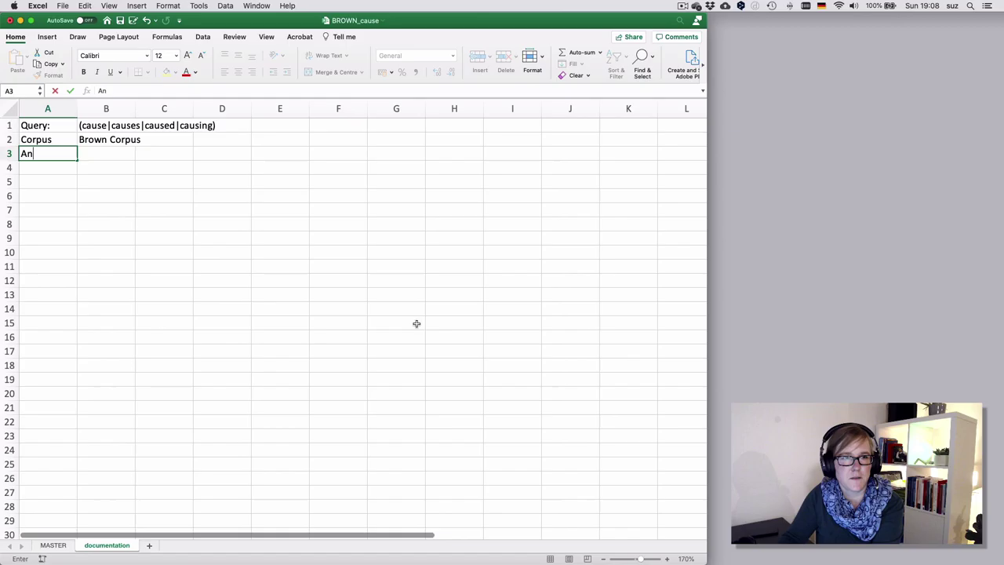
key("BackSpace")
key("BackSpace")
key("BackSpace")
type("Concor")
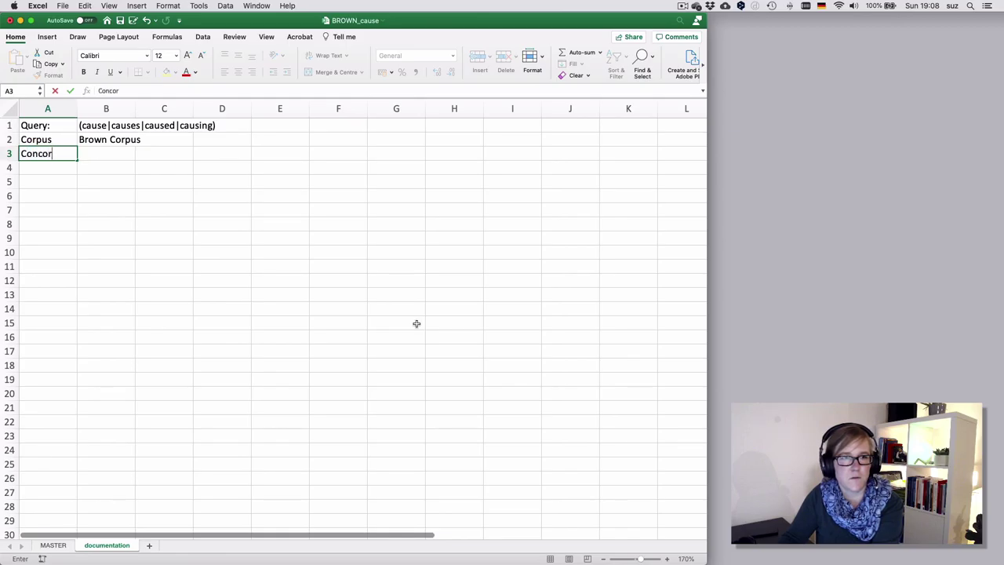
type("dance")
key("Tab")
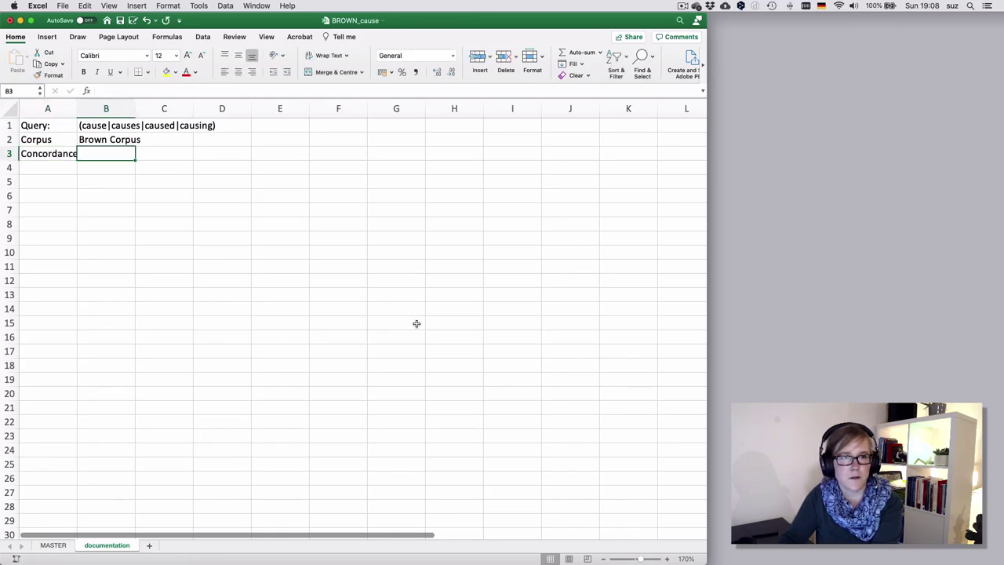
type("AntConc")
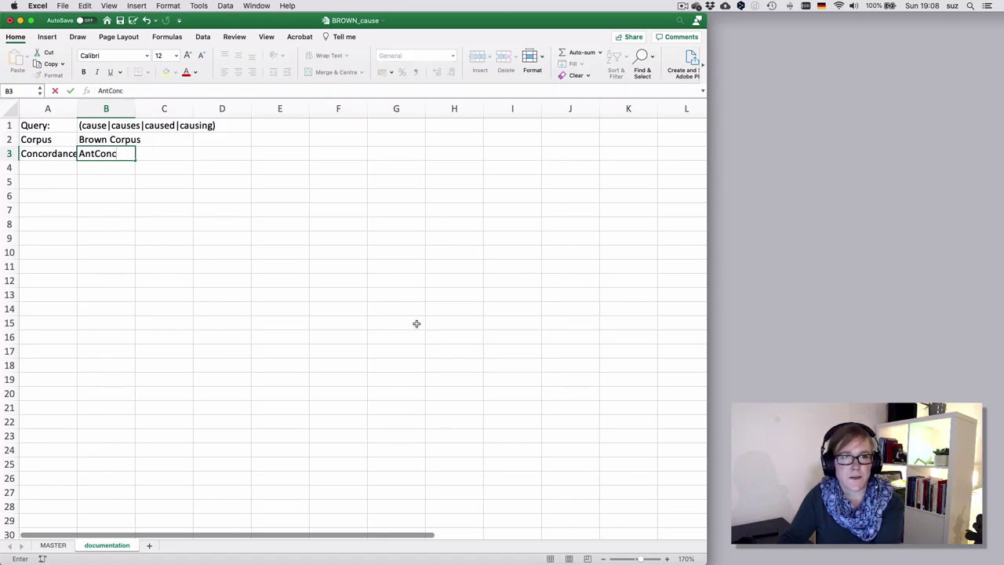
key("Return")
type("Corpus v")
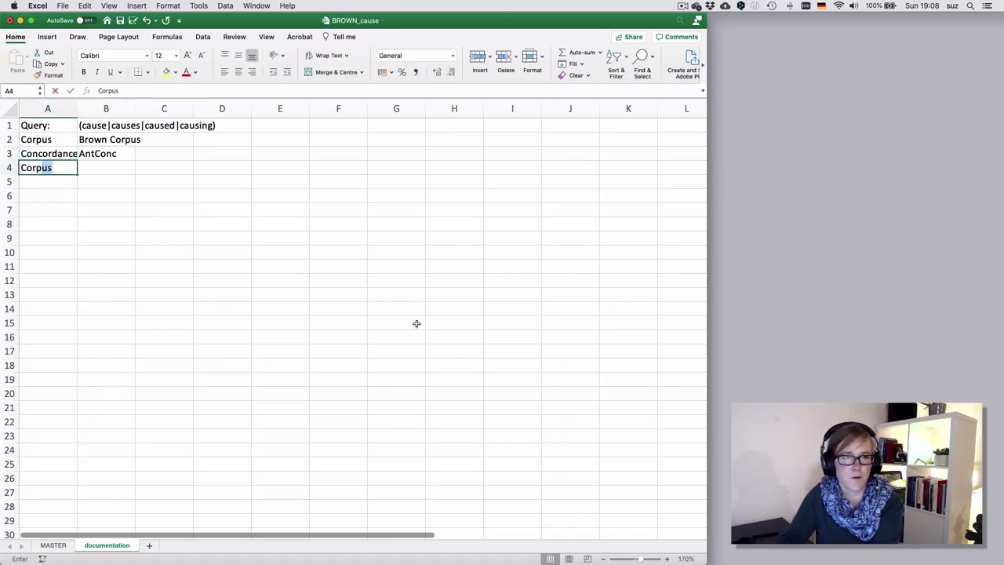
type("ersion")
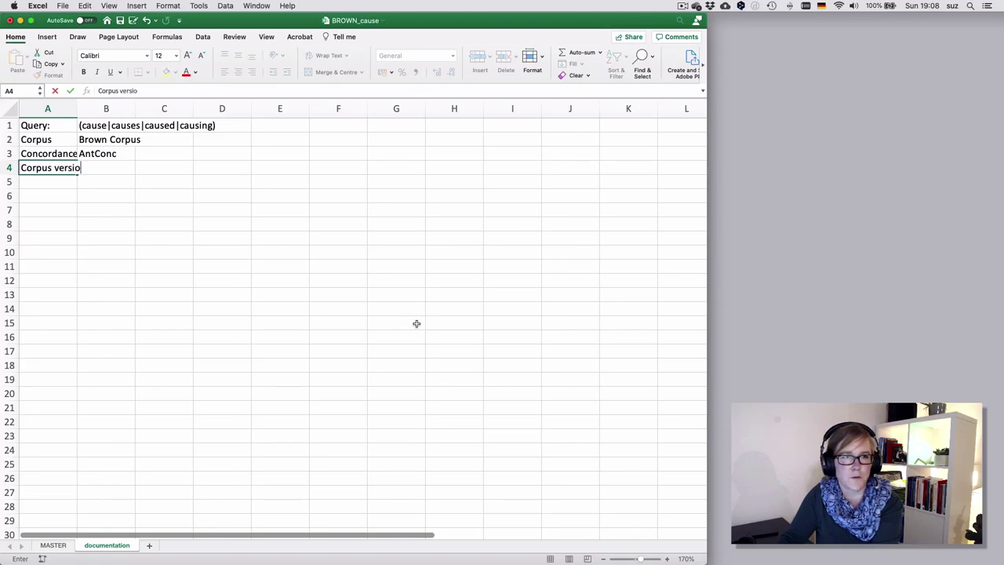
key("Tab")
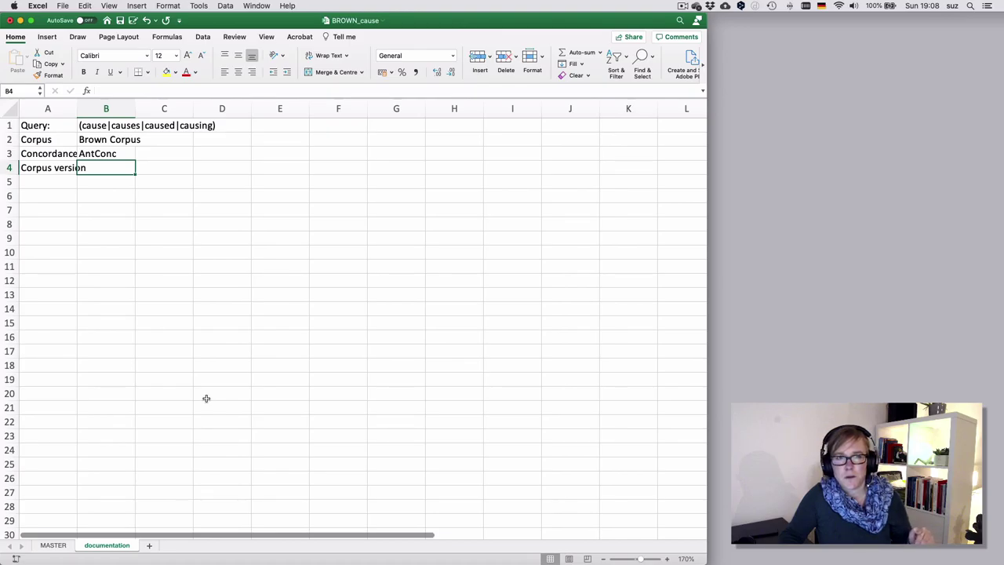
left_click(53, 545)
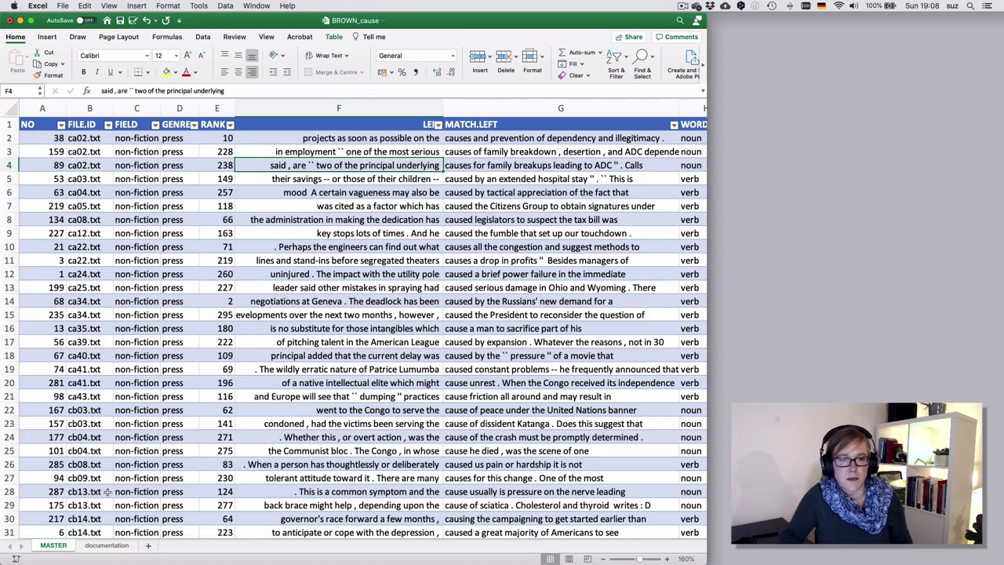
- Add a new sheet named variables, zoom it to 170%, and return to MASTER
left_click(149, 547)
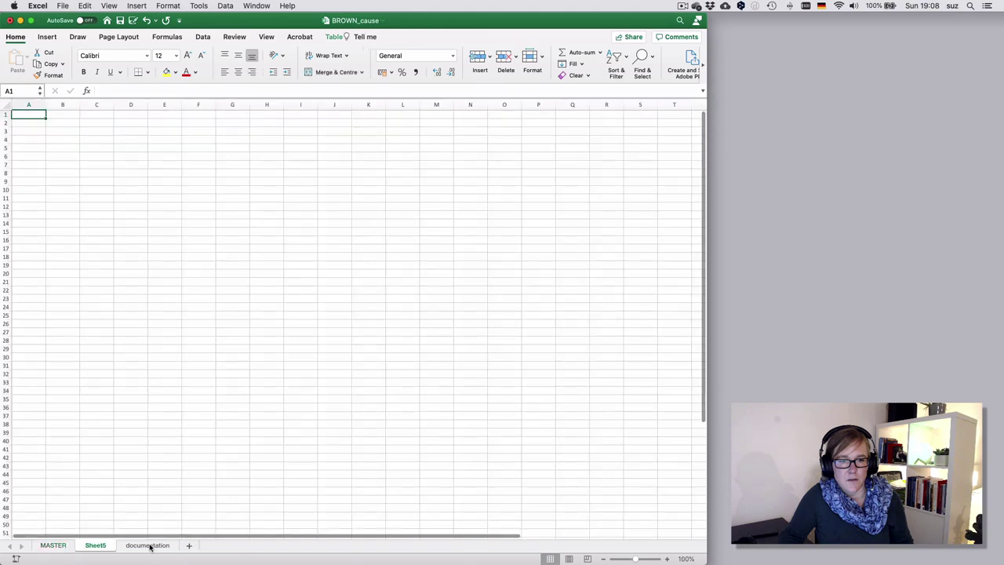
double_click(99, 543)
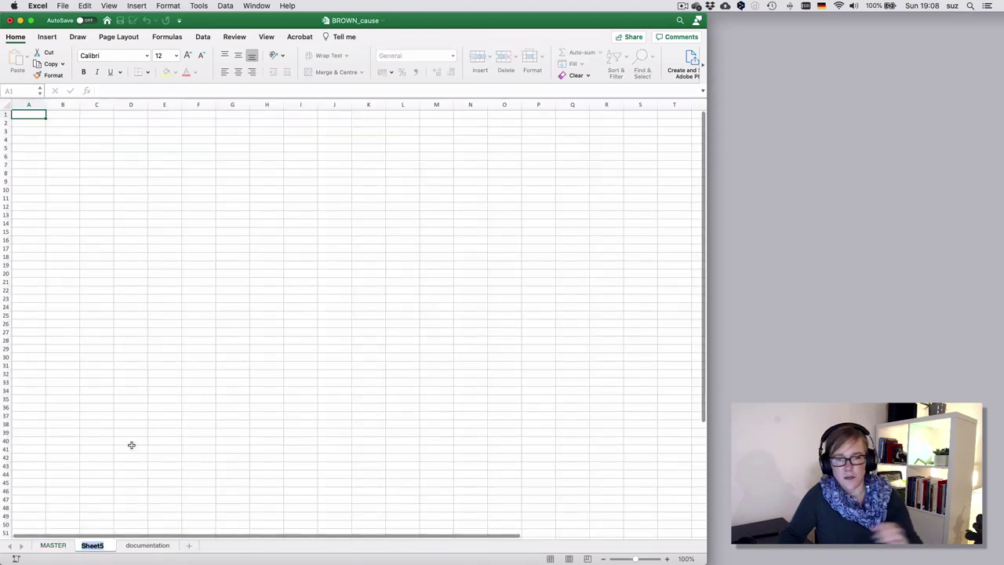
type("varia")
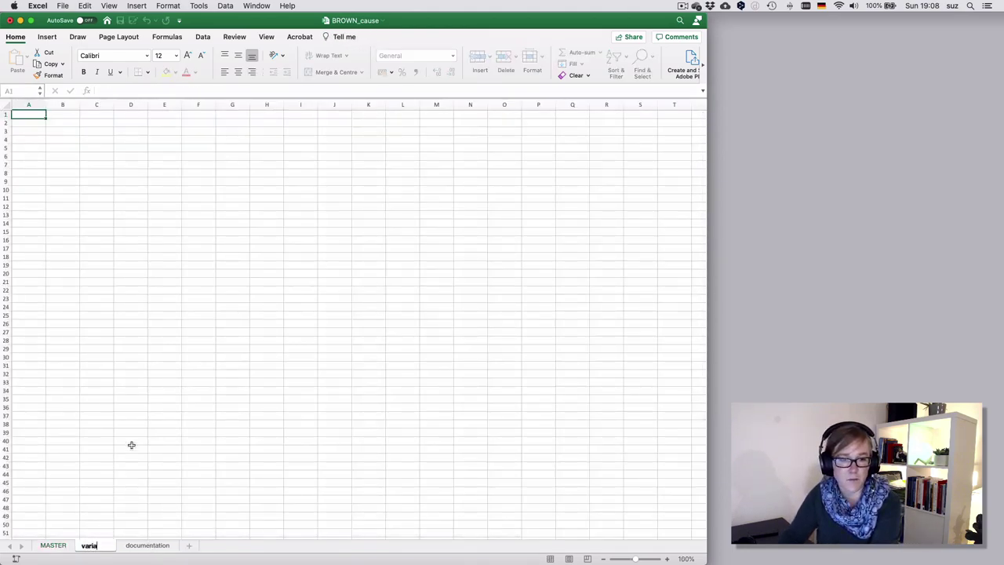
type("bles")
key("Return")
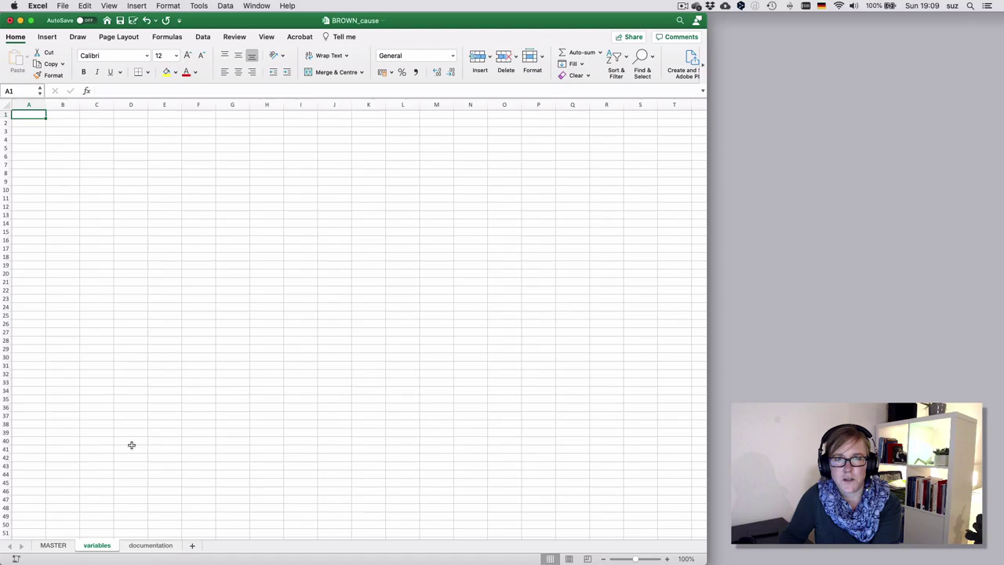
left_click(667, 559)
left_click(666, 558)
left_click(667, 559)
left_click(666, 559)
left_click(666, 559)
left_click(666, 558)
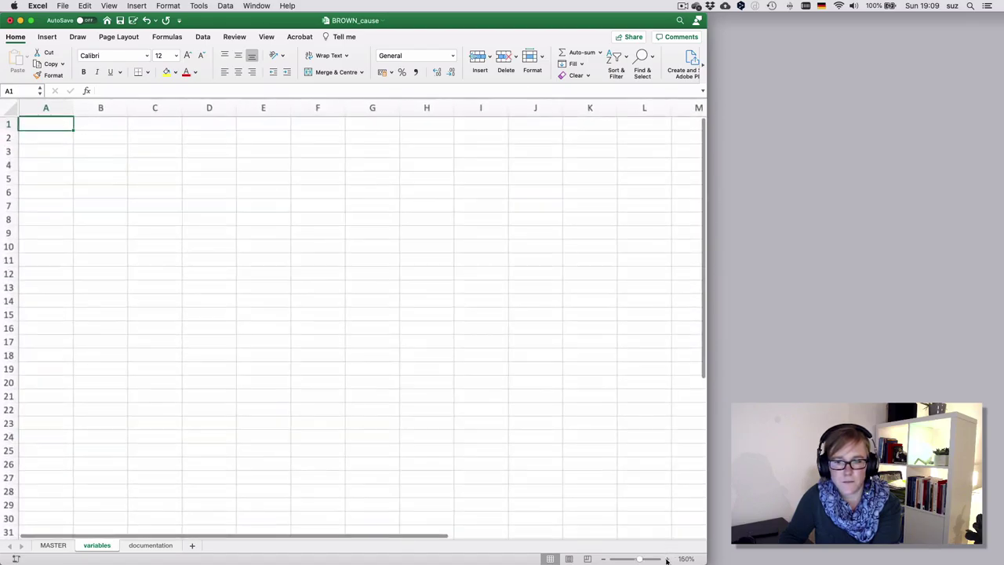
left_click(666, 559)
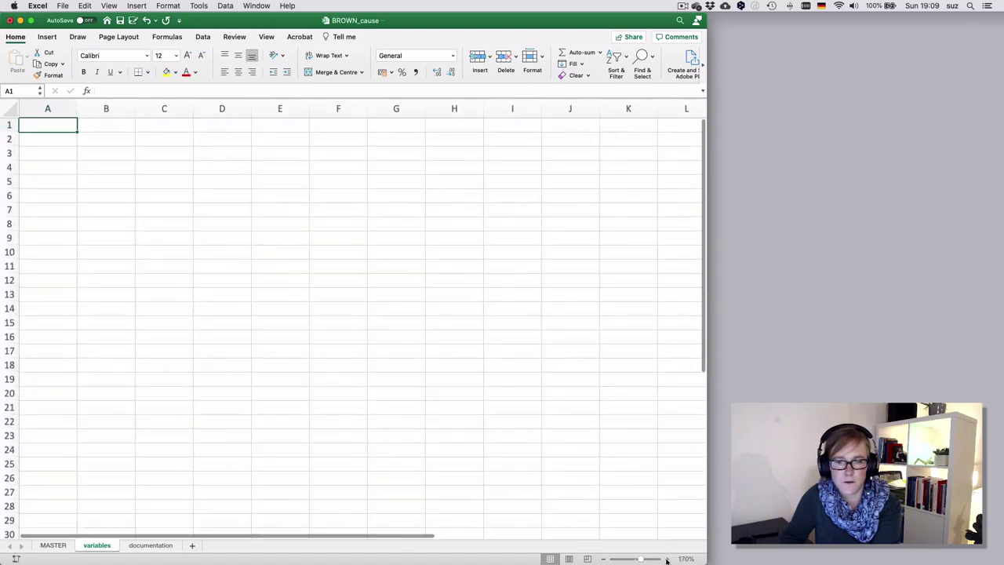
left_click(60, 545)
- Copy MASTER's header row A1:H1 and target cell A1 on the variables sheet
left_click(41, 129)
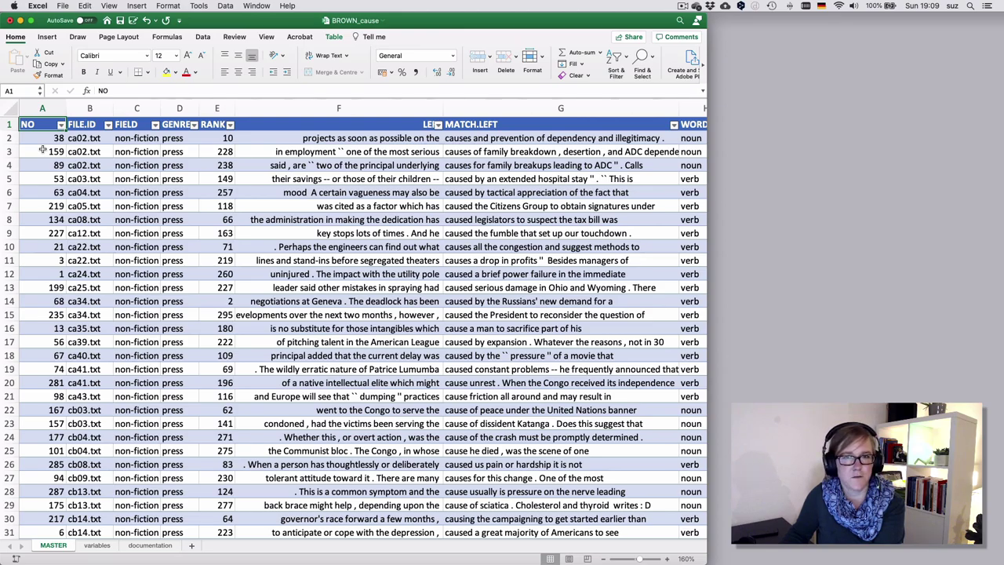
scroll(43, 149, "right", 2)
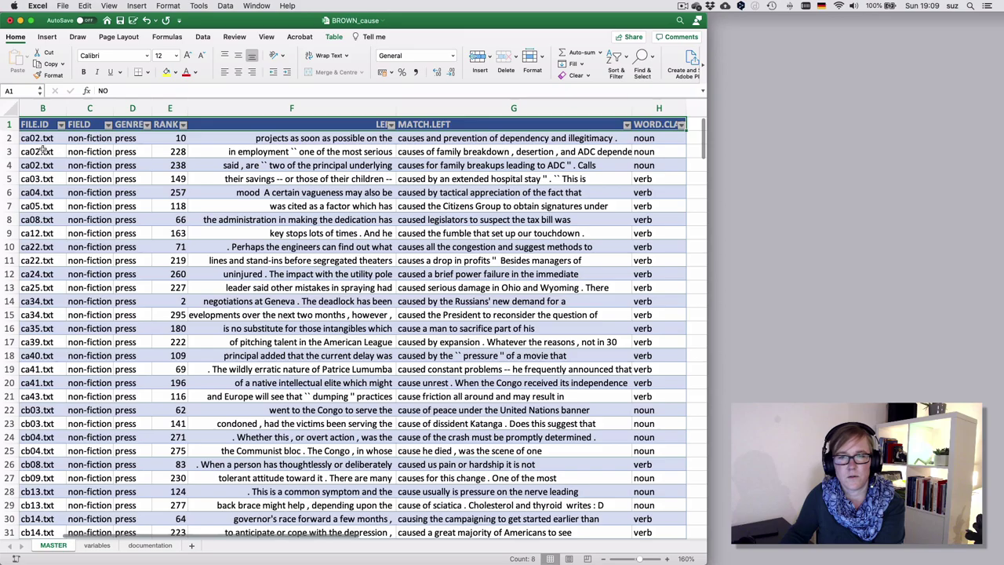
scroll(43, 149, "left", 2)
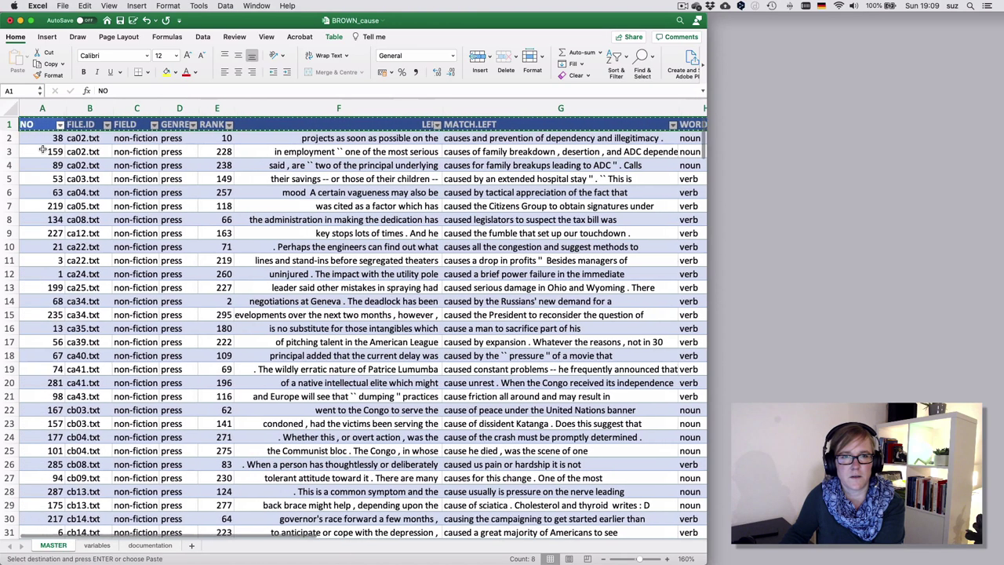
key("super+c")
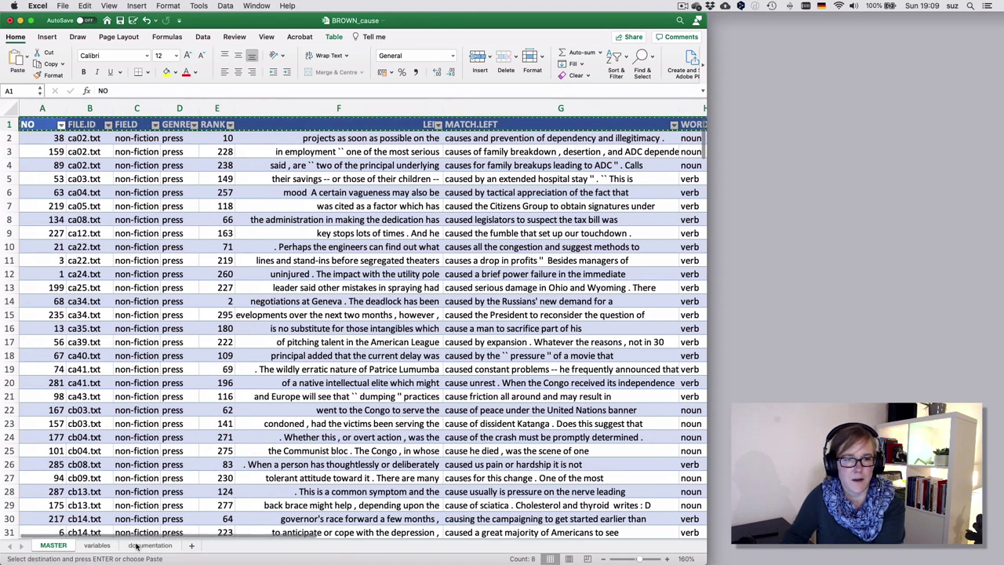
left_click(97, 545)
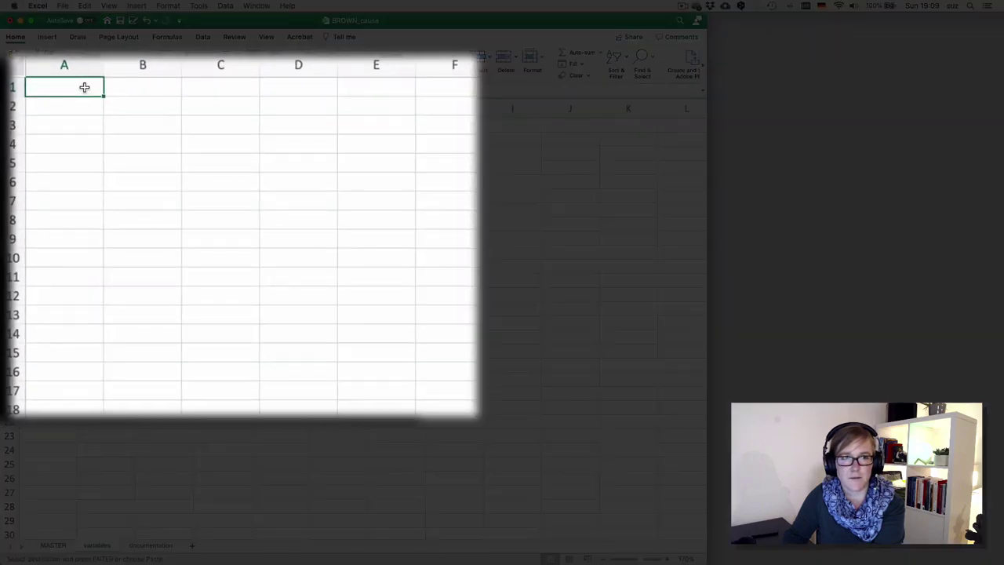
right_click(84, 87)
- Paste the copied headers transposed down column A
mouse_move(129, 138)
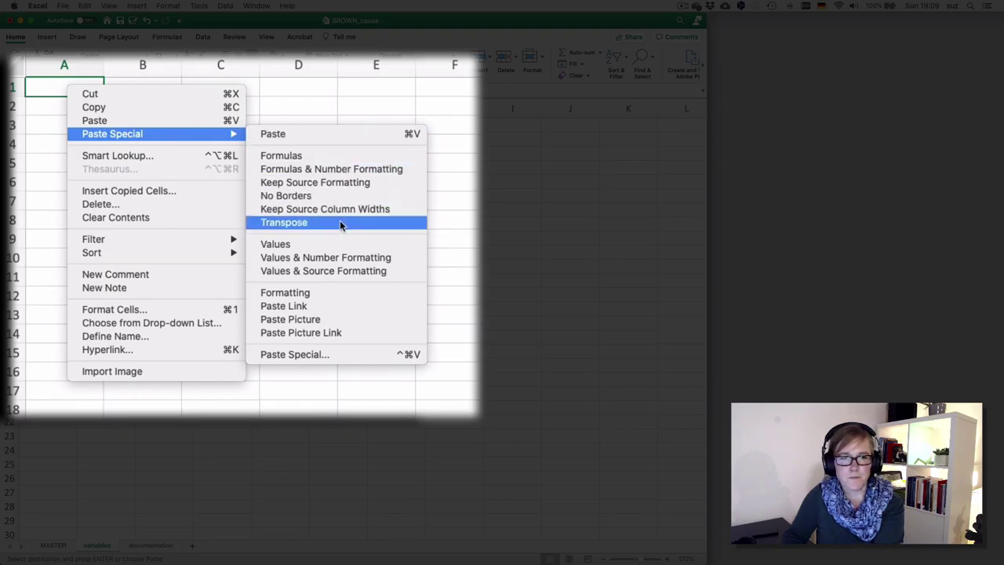
left_click(320, 222)
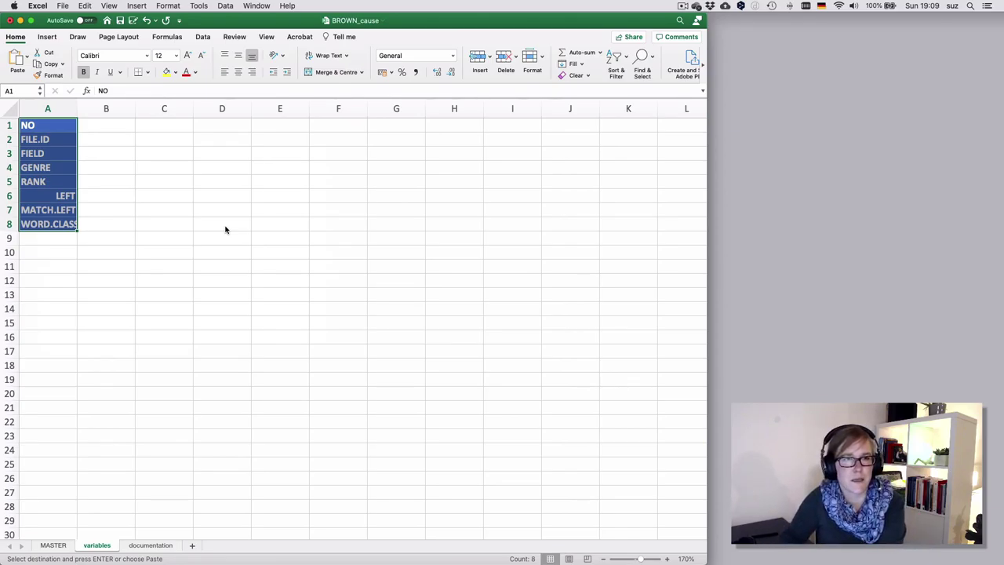
left_click(120, 208)
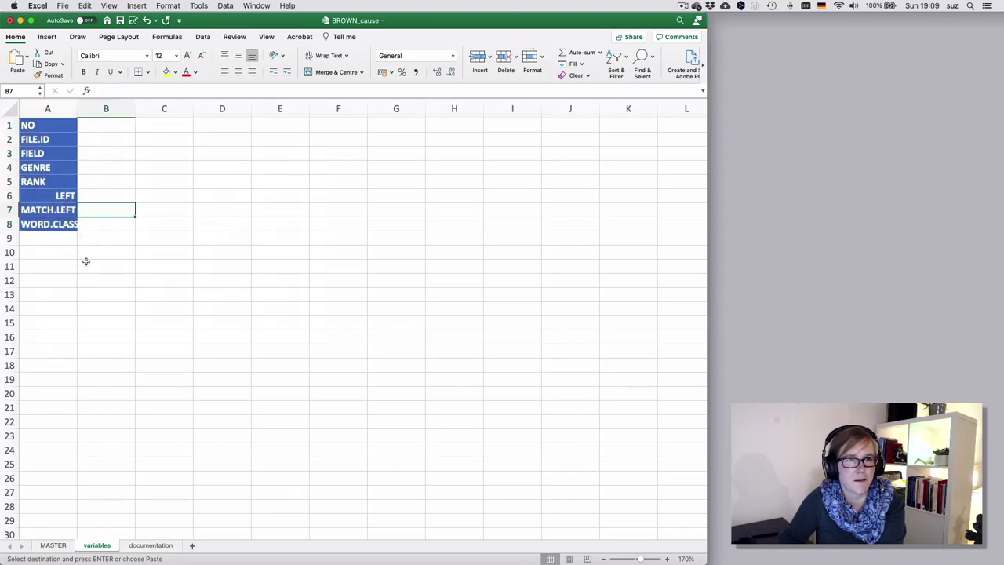
- Clear the header styling on A1:A10 using Format Painter from a blank cell
left_click(172, 212)
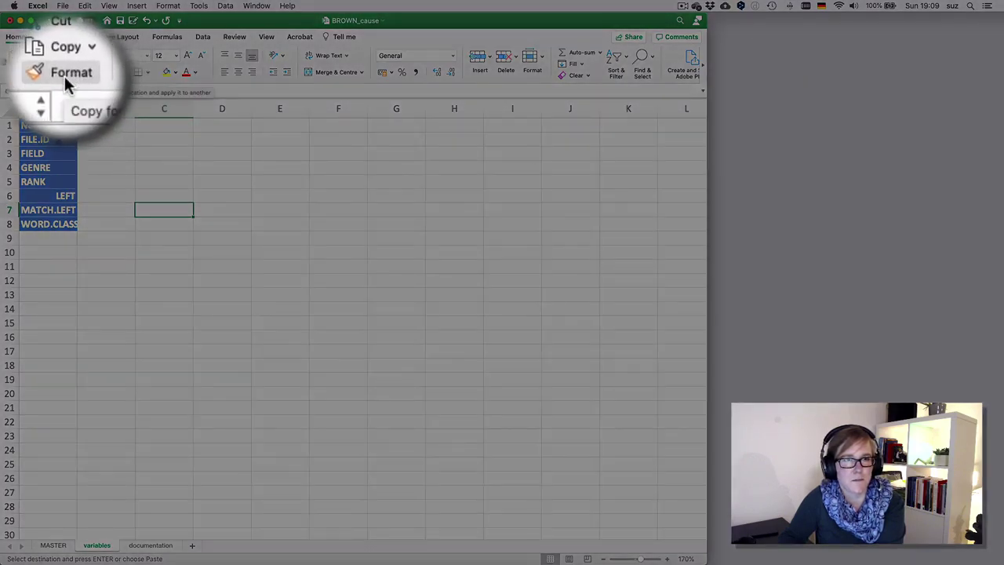
left_click(52, 75)
mouse_move(60, 248)
left_mouse_down()
mouse_move(48, 127)
mouse_move(84, 108)
left_mouse_up()
left_click(108, 129)
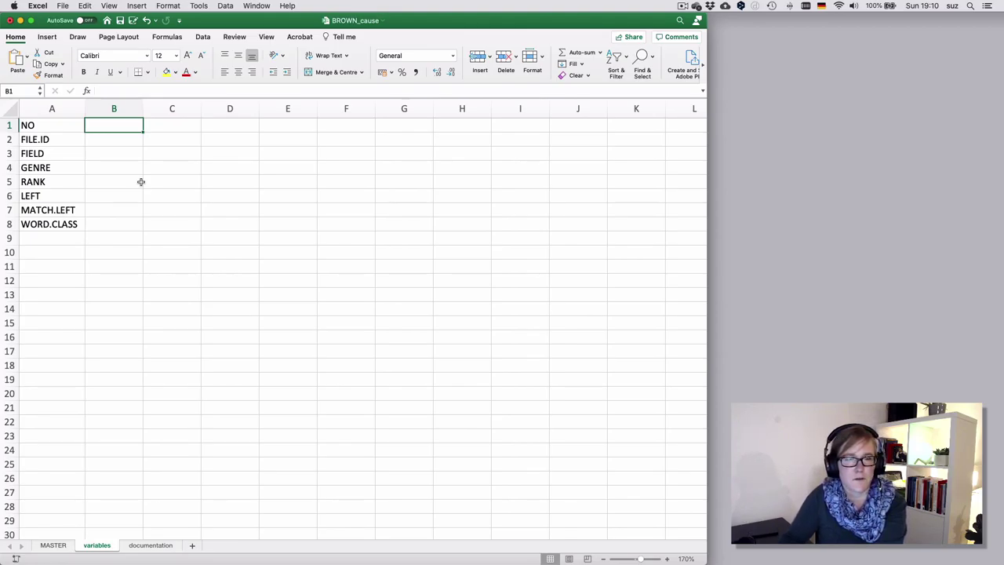
- Insert a blank top row with headings COLUMN and DESCRIPTION
left_click(9, 126)
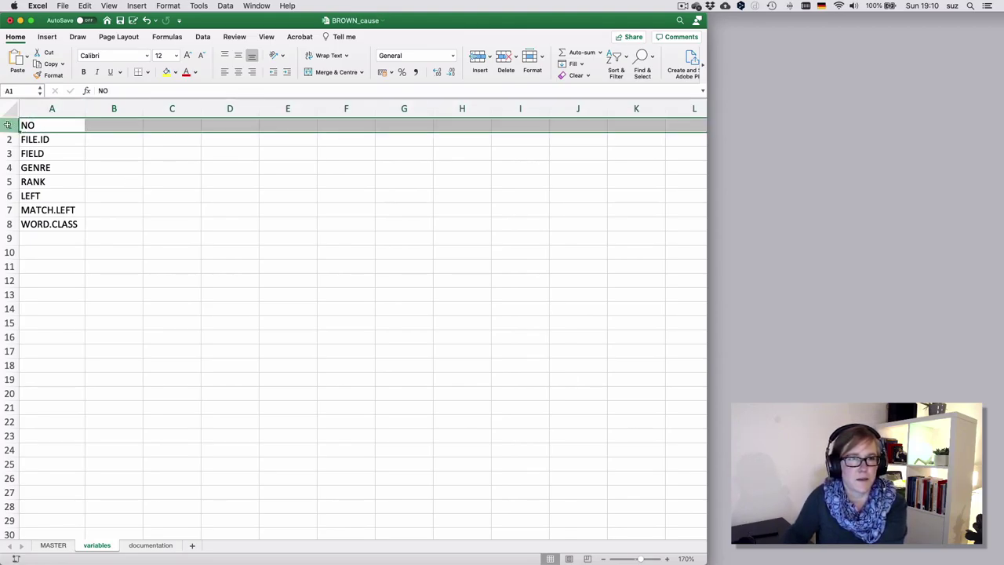
left_click(479, 61)
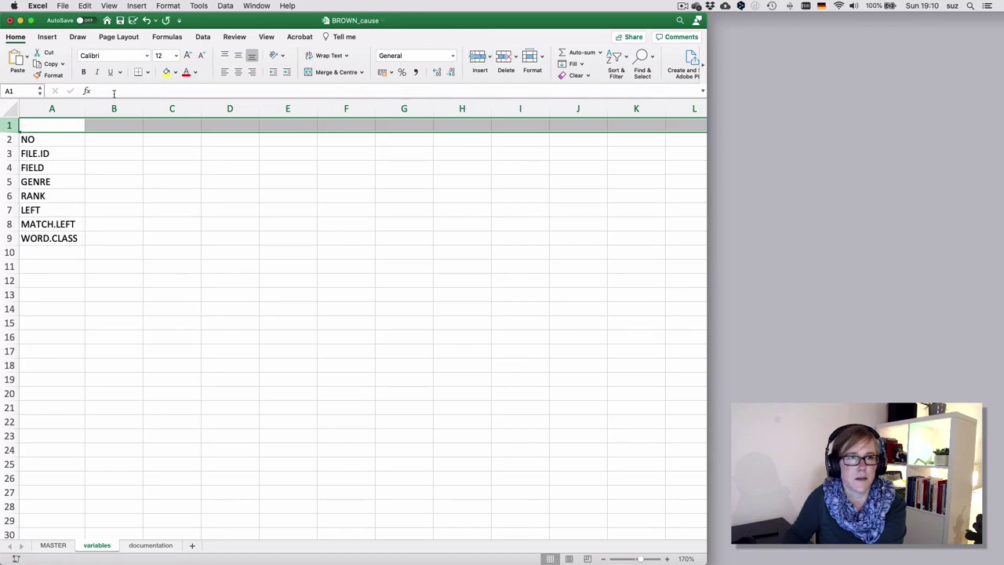
left_click(60, 127)
type("COLUMN")
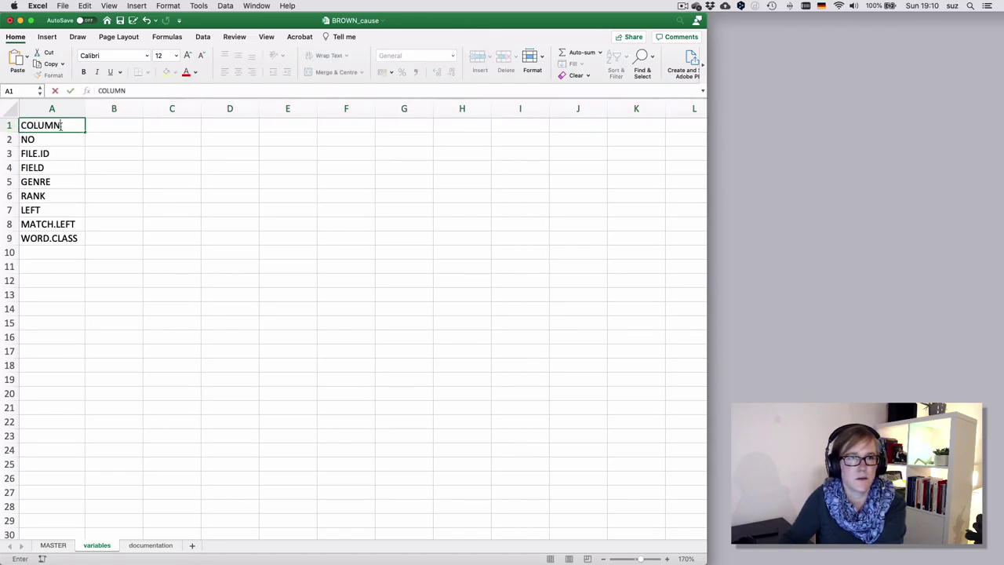
key("Tab")
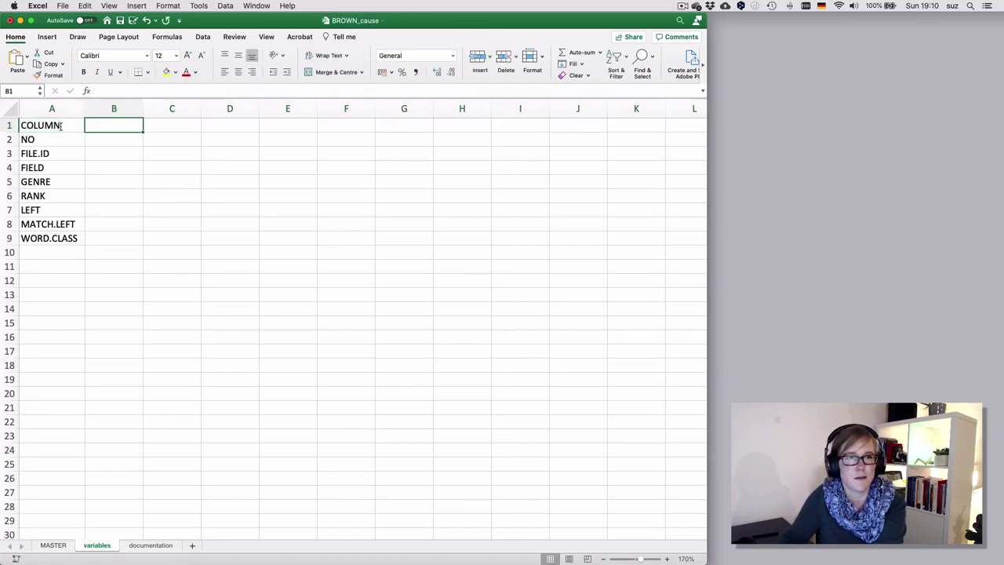
type("D")
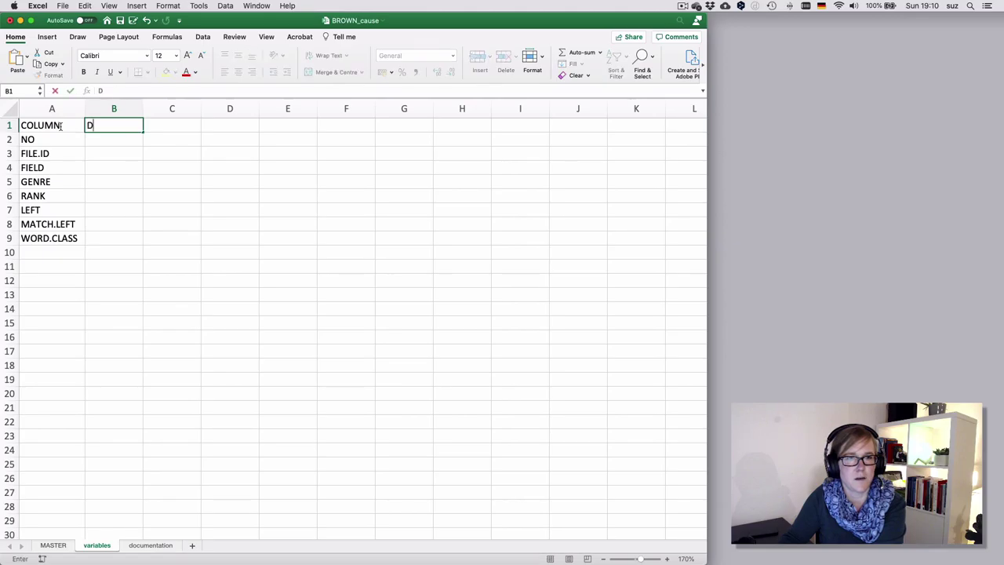
type("ESCRIPTION")
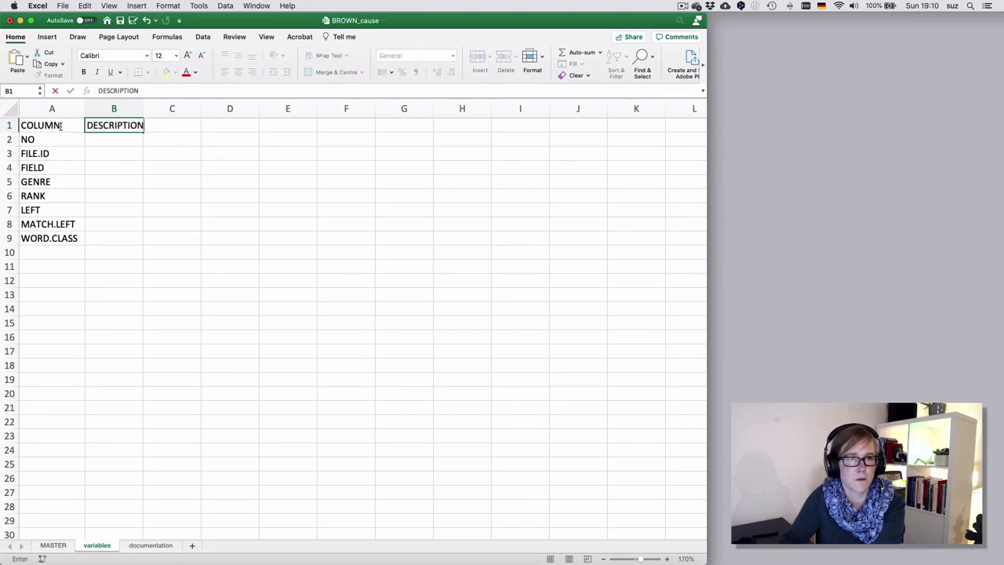
key("Return")
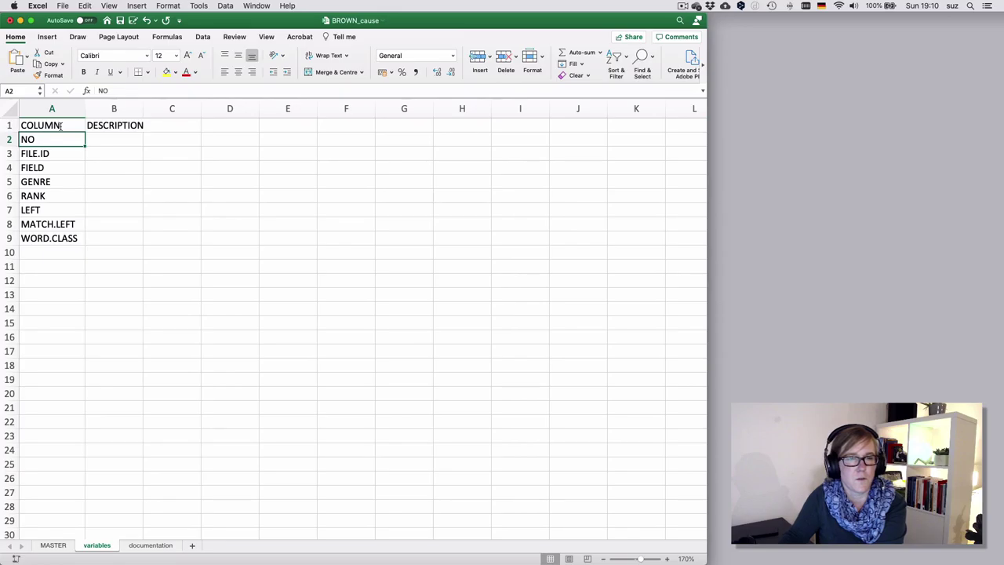
- Describe NO as the number of the hit in the concordancer
key("Tab")
type("Num")
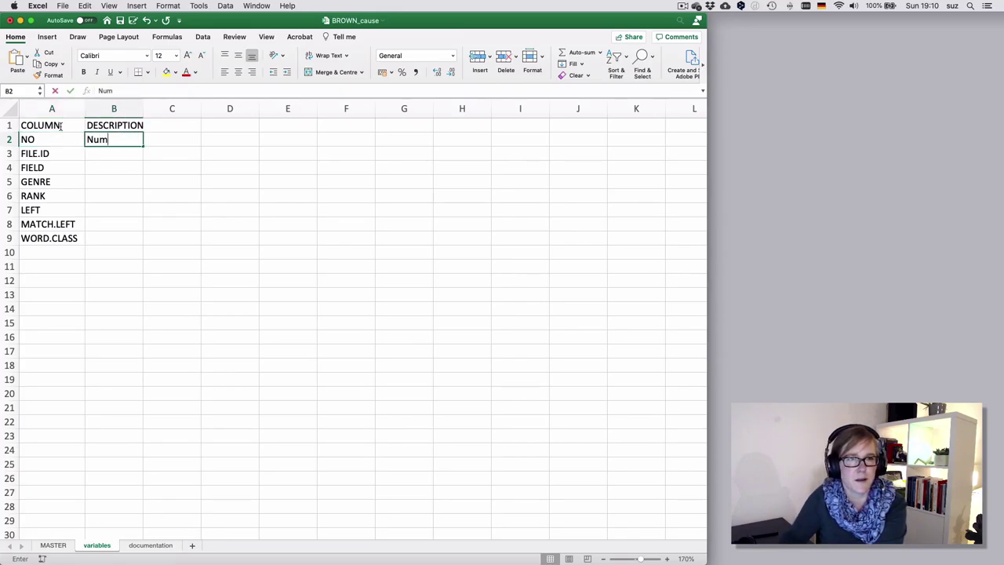
type("ber of hist in")
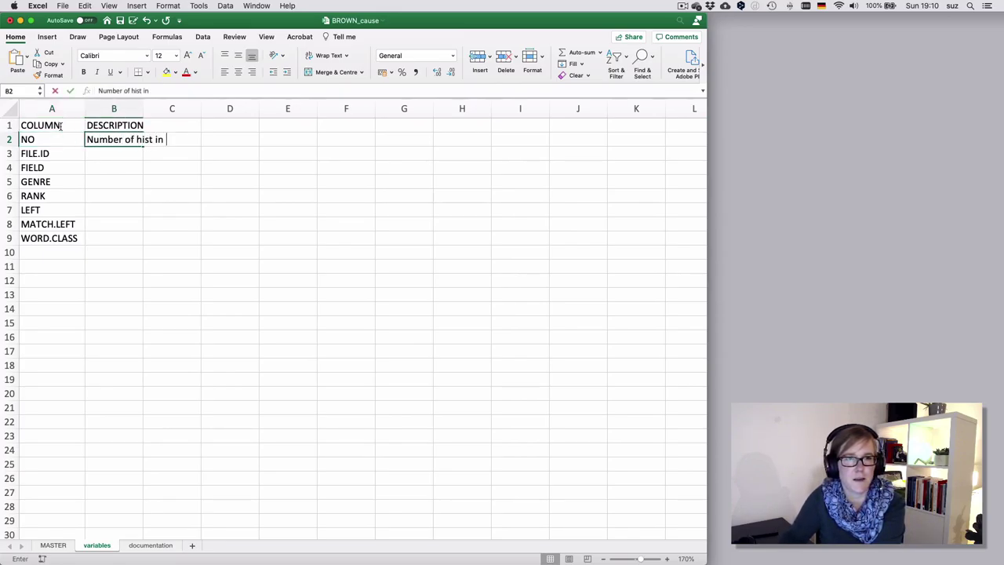
key("BackSpace")
key("BackSpace")
key("BackSpace")
key("BackSpace")
key("BackSpace")
type("t in the conco")
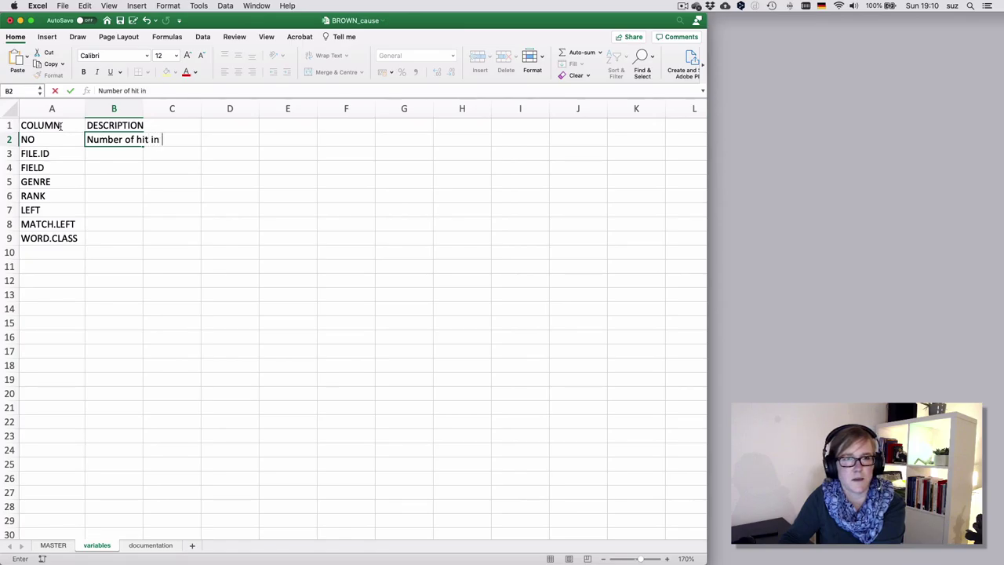
type("rdancer")
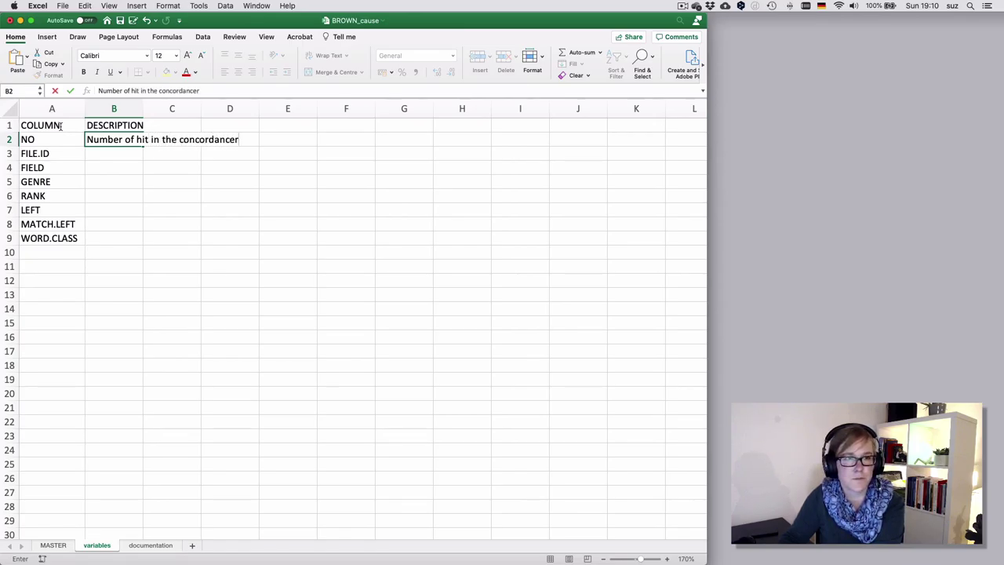
key("Return")
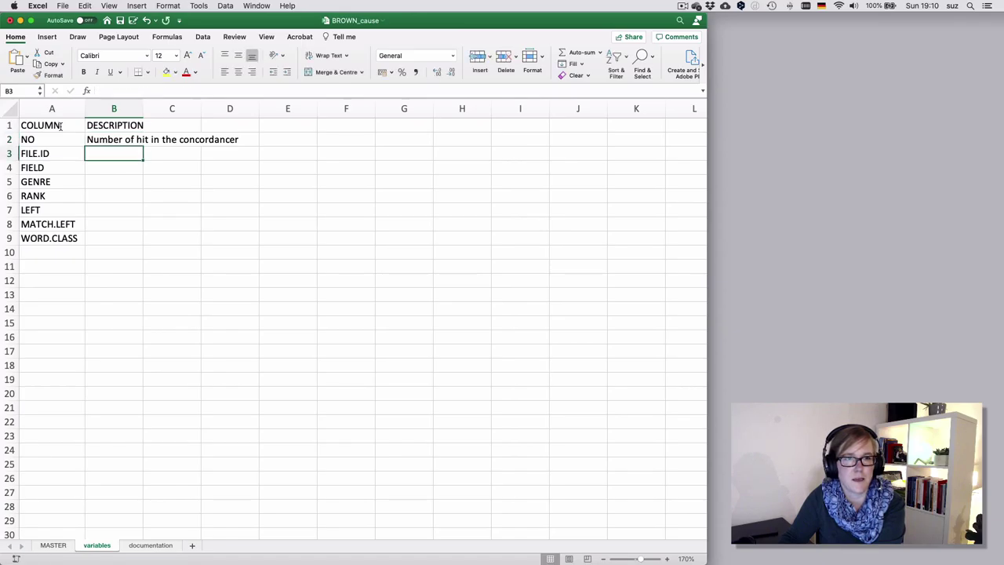
- Describe FILE.ID as 'Location of the hit in the corpus (corpus file)' and start FIELD's description
type("Lo")
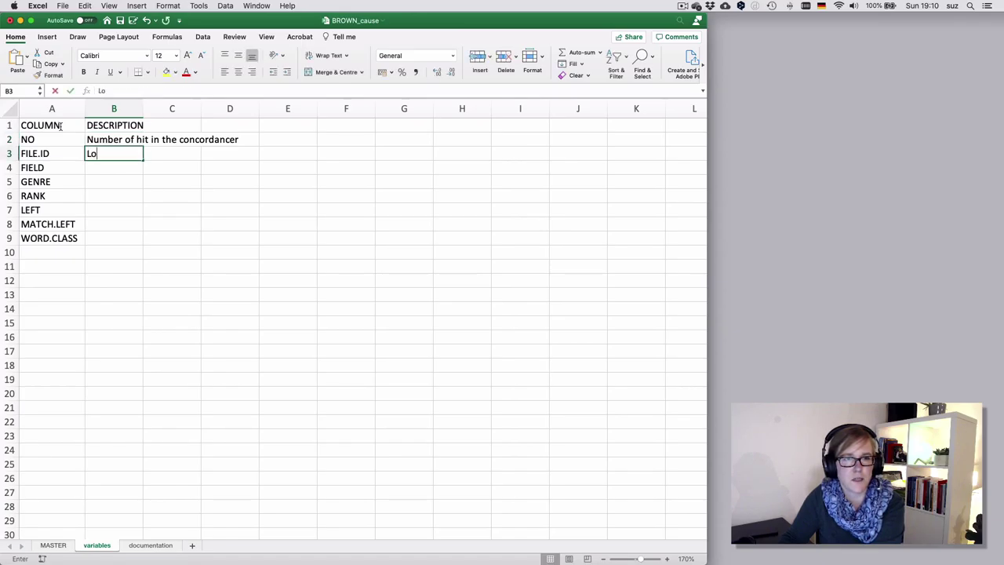
type("cation of the h")
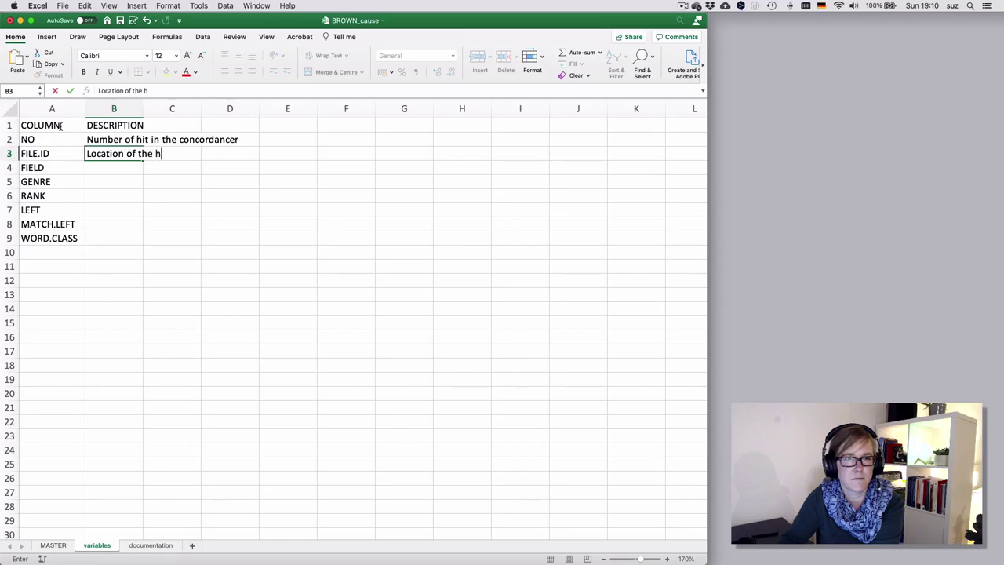
type("it in the cor")
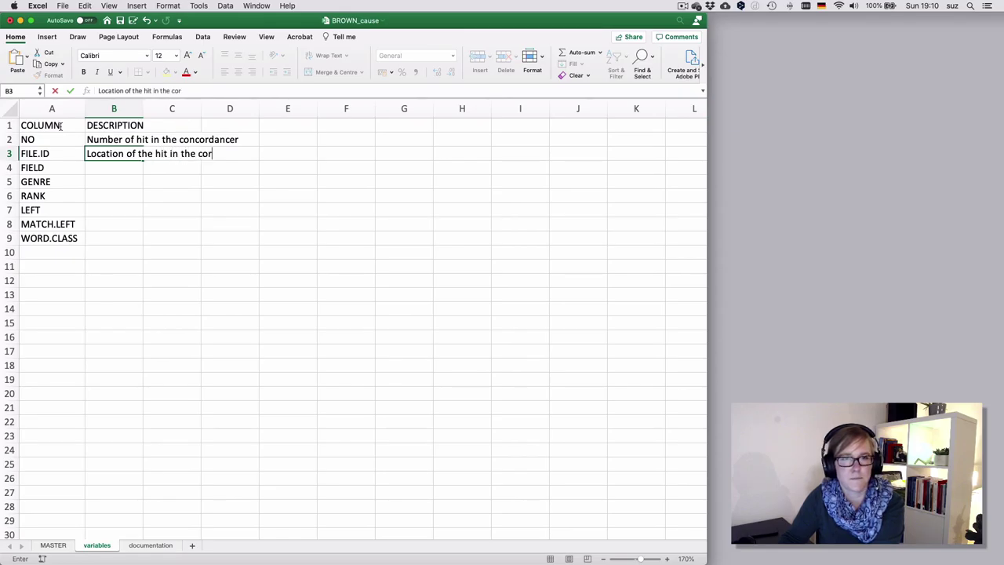
type("pus (corpus file)")
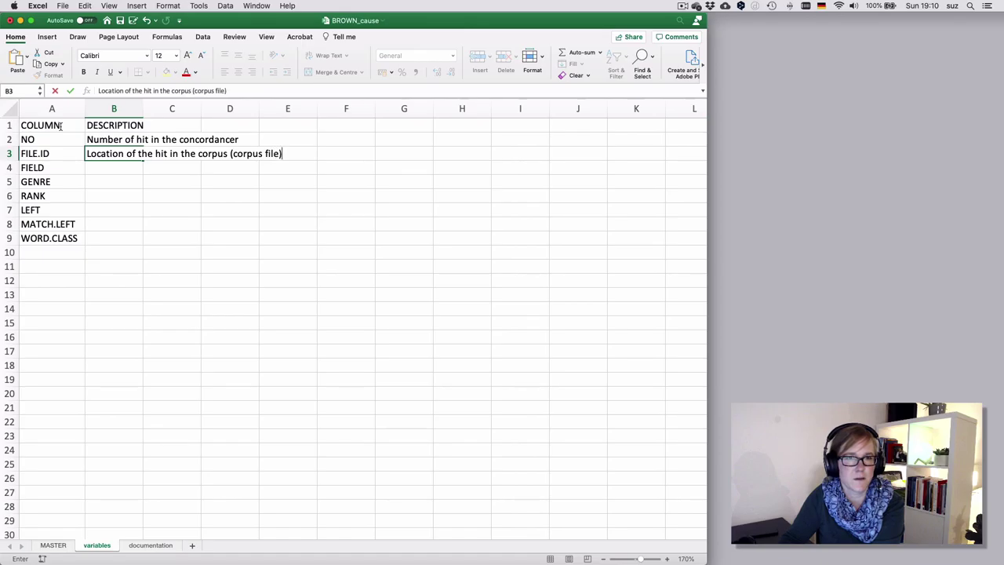
key("Return")
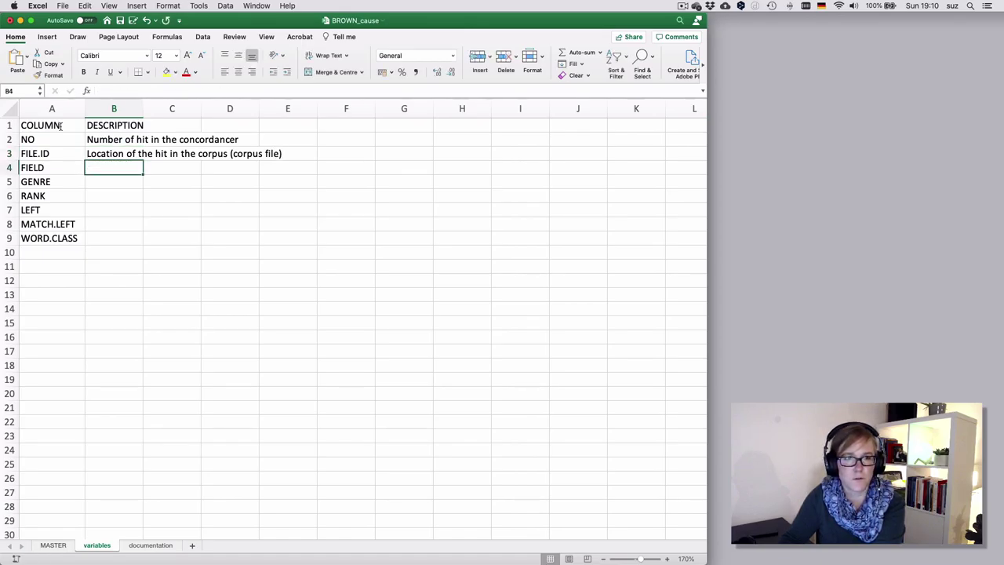
type("Larger ")
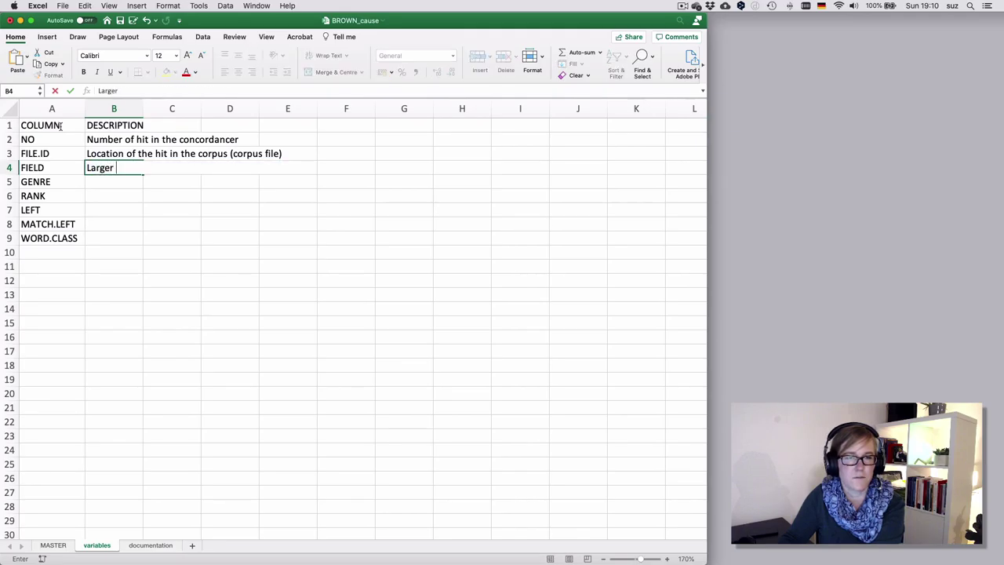
type("corpus e")
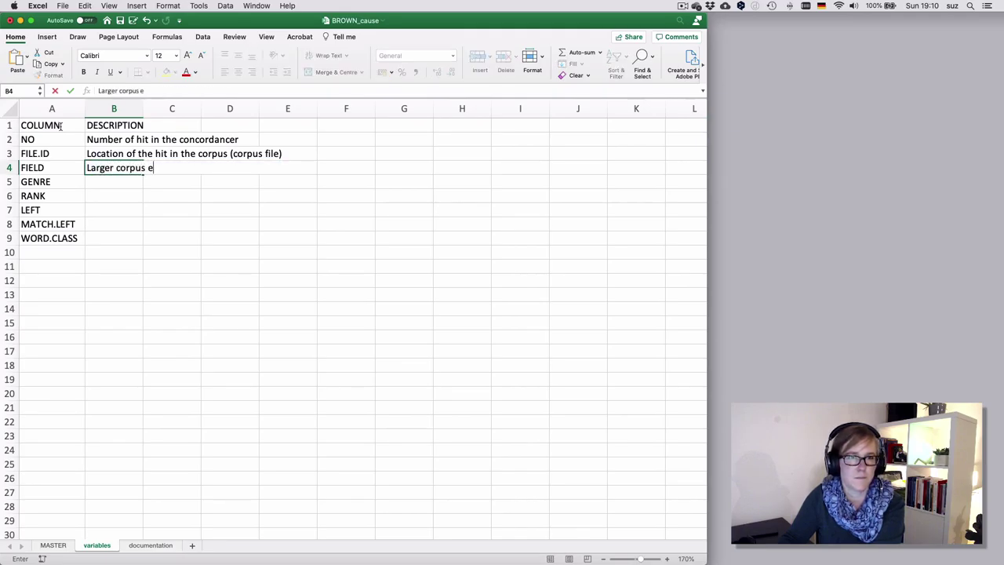
key("BackSpace")
- Finish FIELD as 'Larger corpus genre', GENRE as 'Standard', RANK as 'Position of the hit in randomisation'
type("genre")
key("Return")
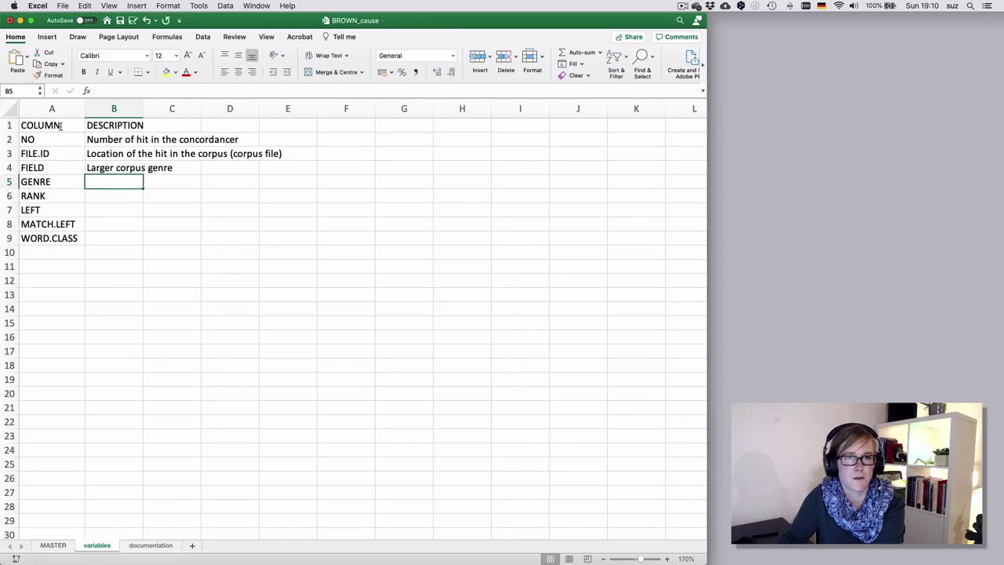
type("St")
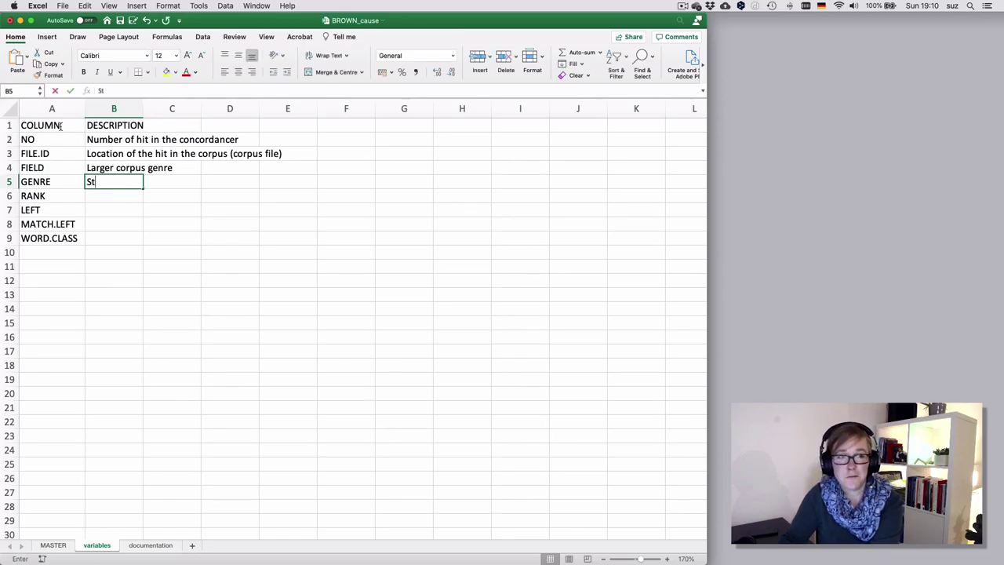
type("andard")
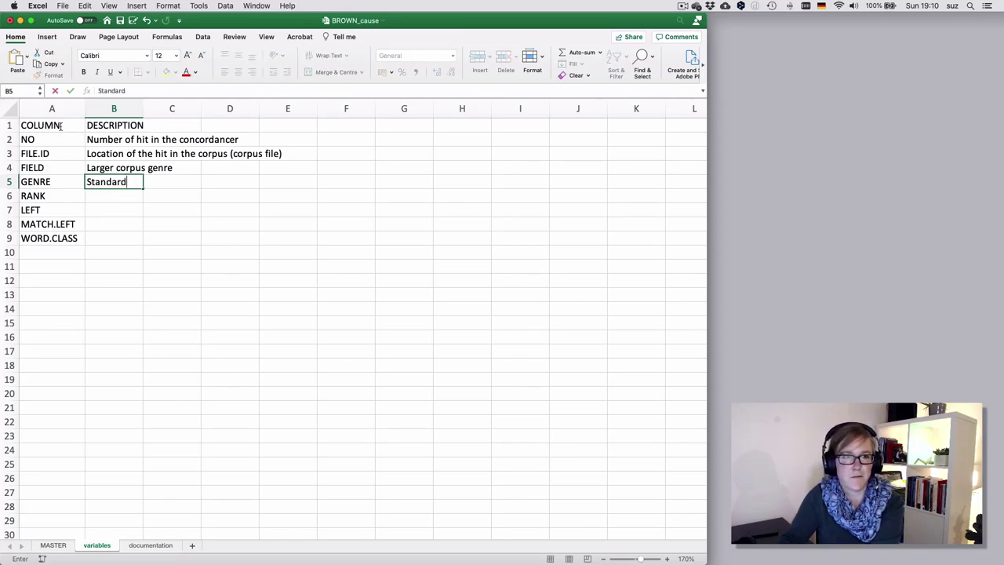
key("Return")
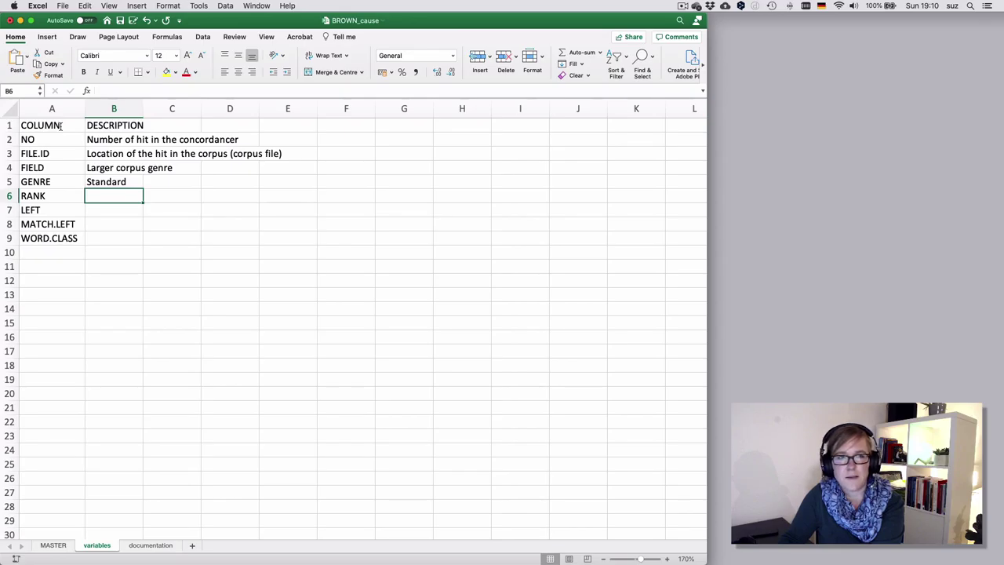
type("Position o")
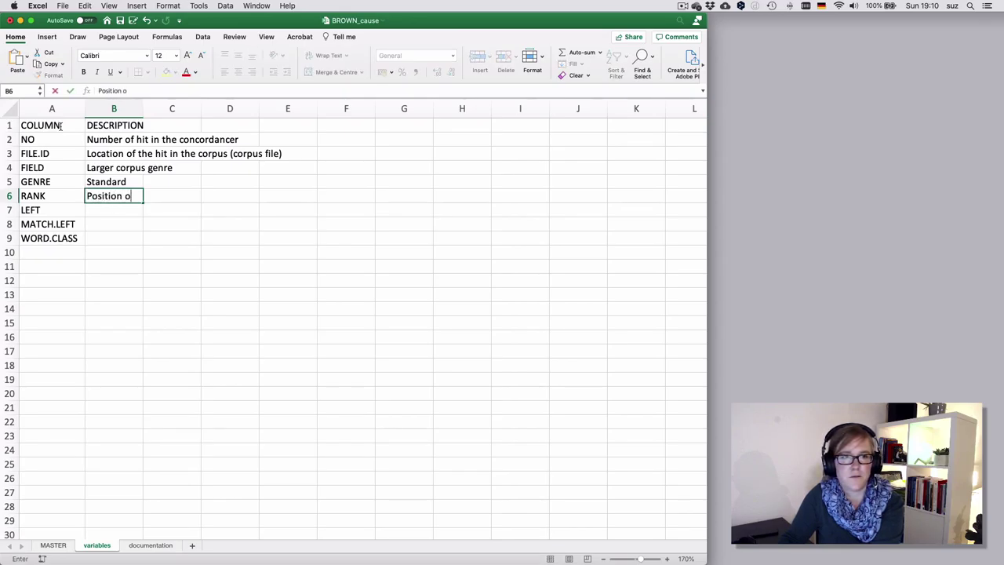
type("f the ")
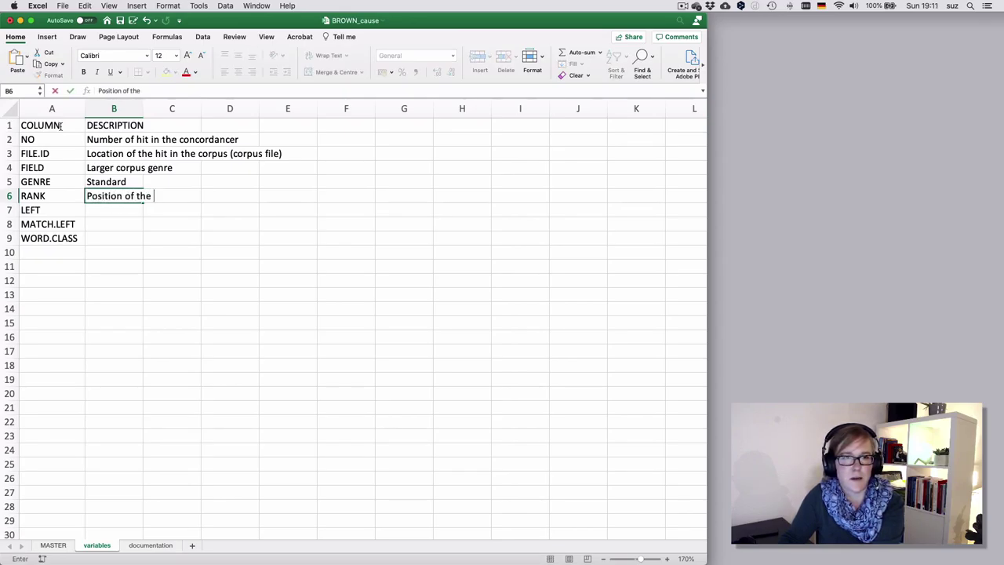
type("hit i")
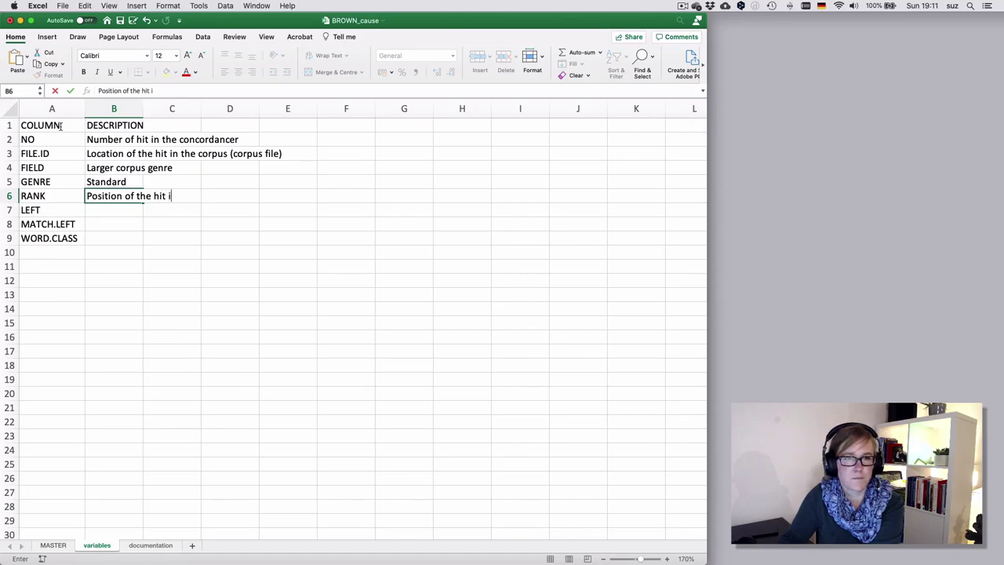
type("n randomisation")
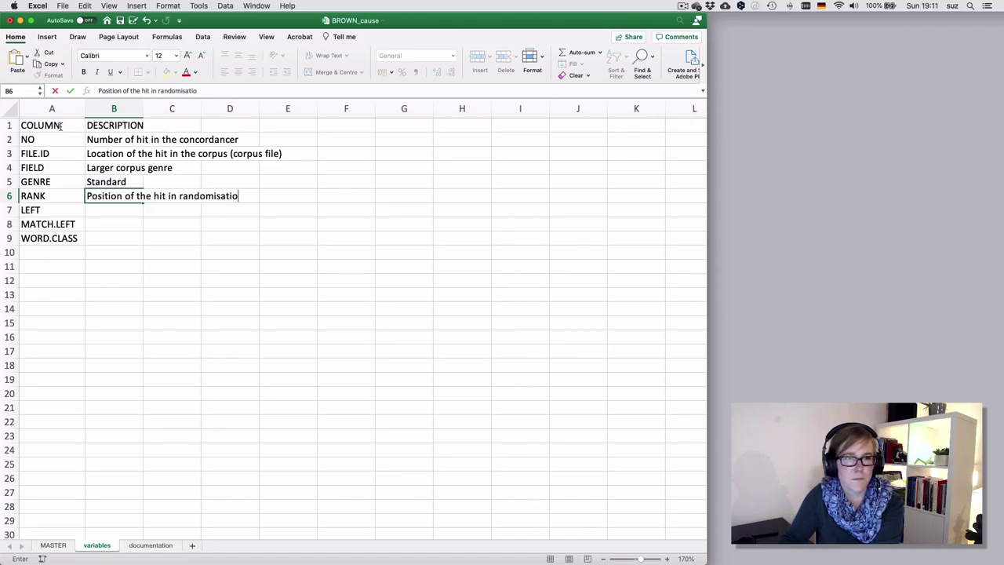
key("Return")
- Describe LEFT as 'Left context', MATCH.LEFT as 'Match + right context', WORD.CLASS as 'Word class of the hit'
type("Left context")
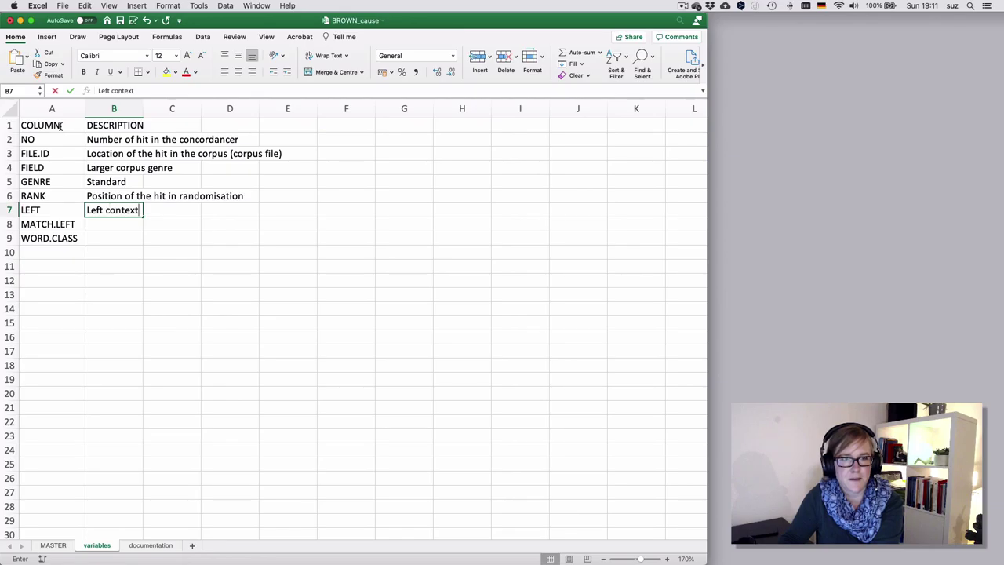
key("Return")
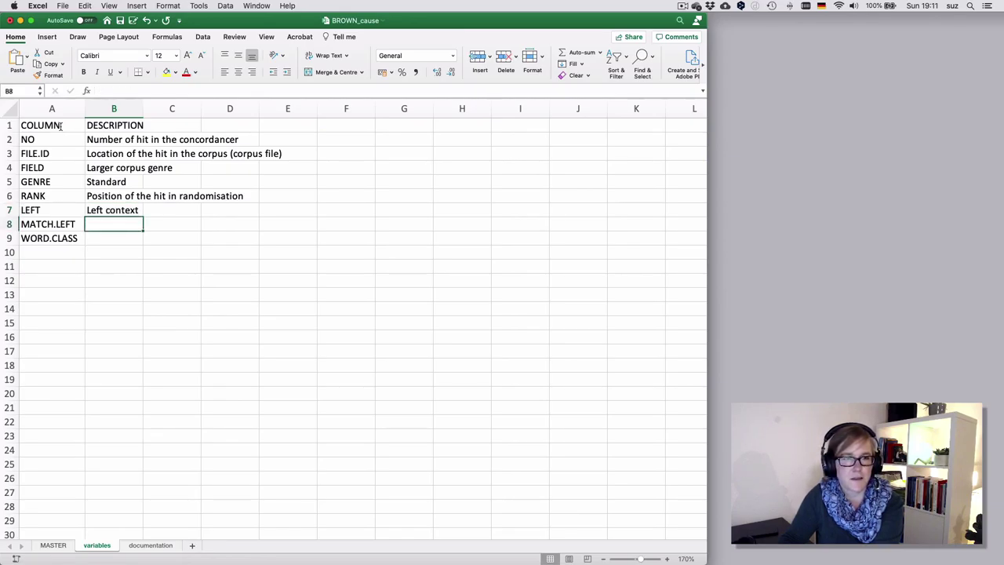
type("Mat")
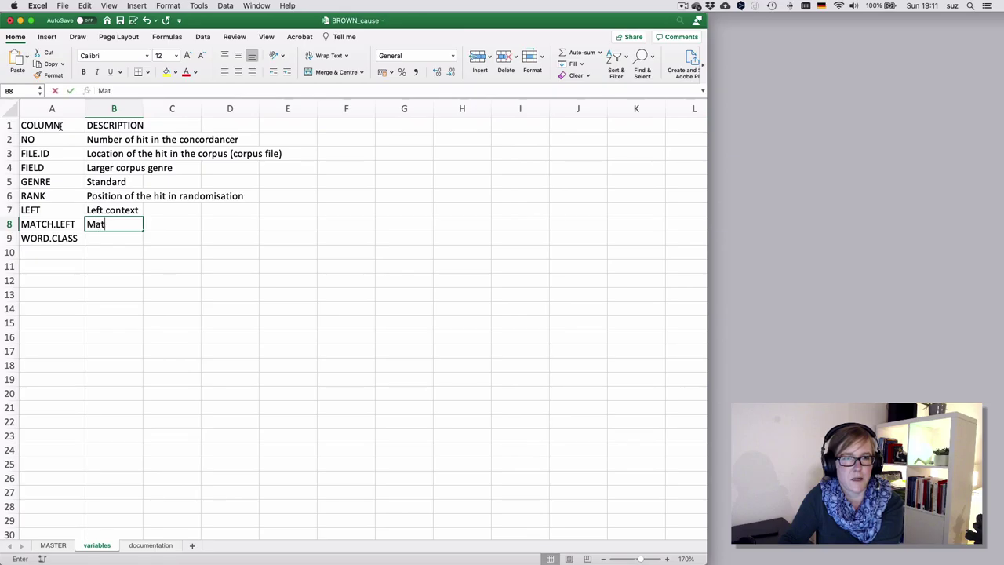
type("ch + right context")
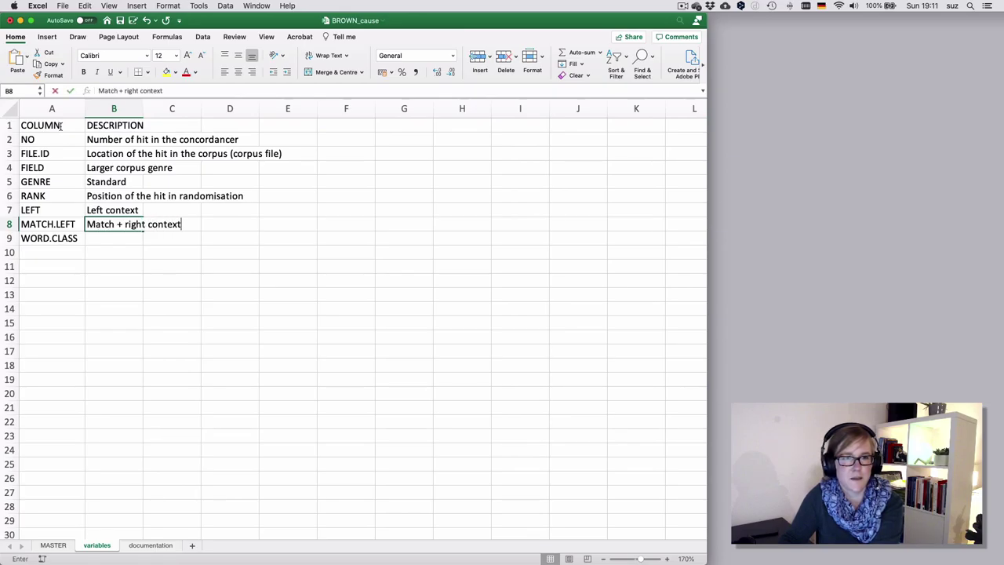
key("Return")
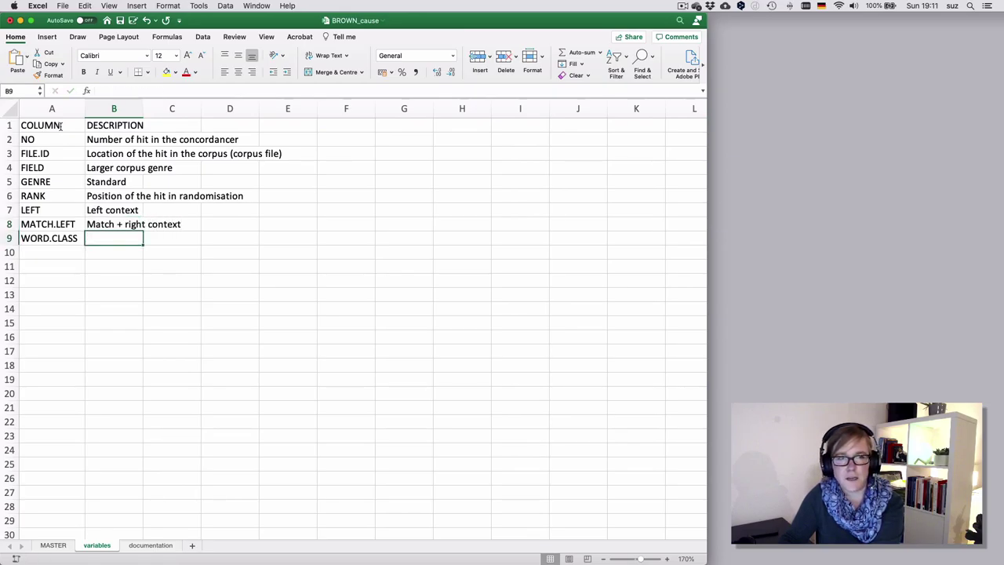
type("Wor")
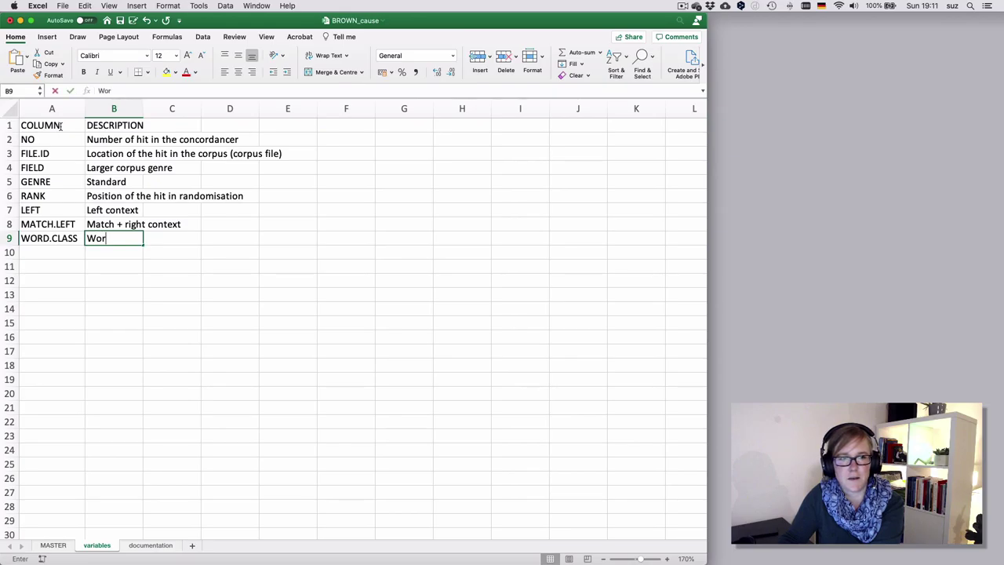
type("d class of the hit")
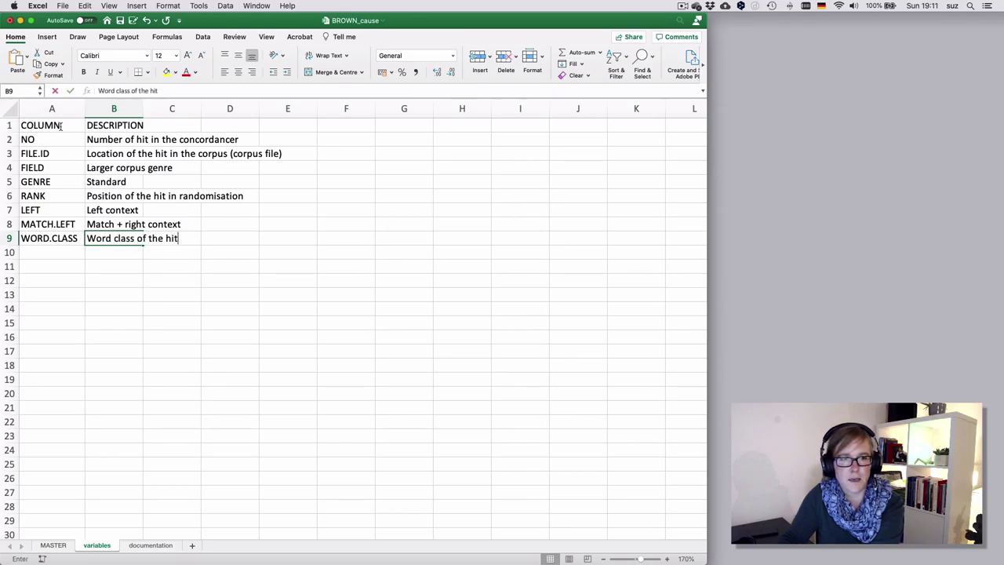
key("Return")
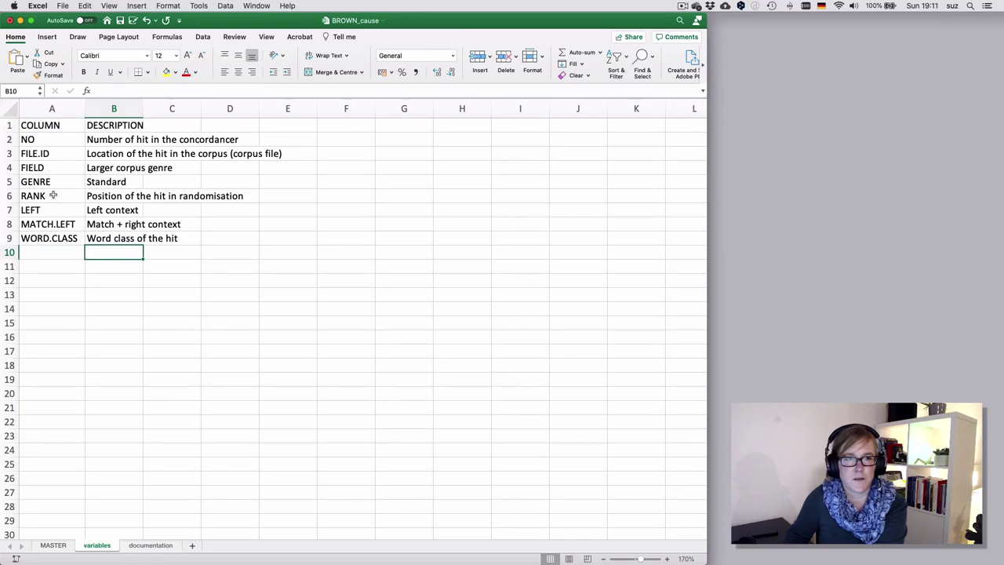
left_click(34, 239)
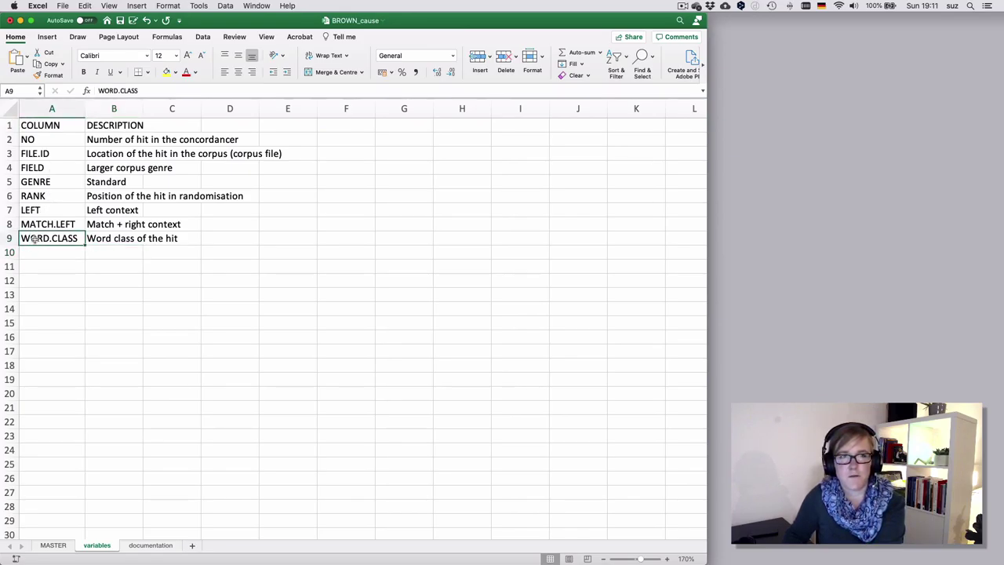
- Widen column B and add a VALUES heading in C1
left_click_drag(143, 108, 227, 108)
left_click(252, 236)
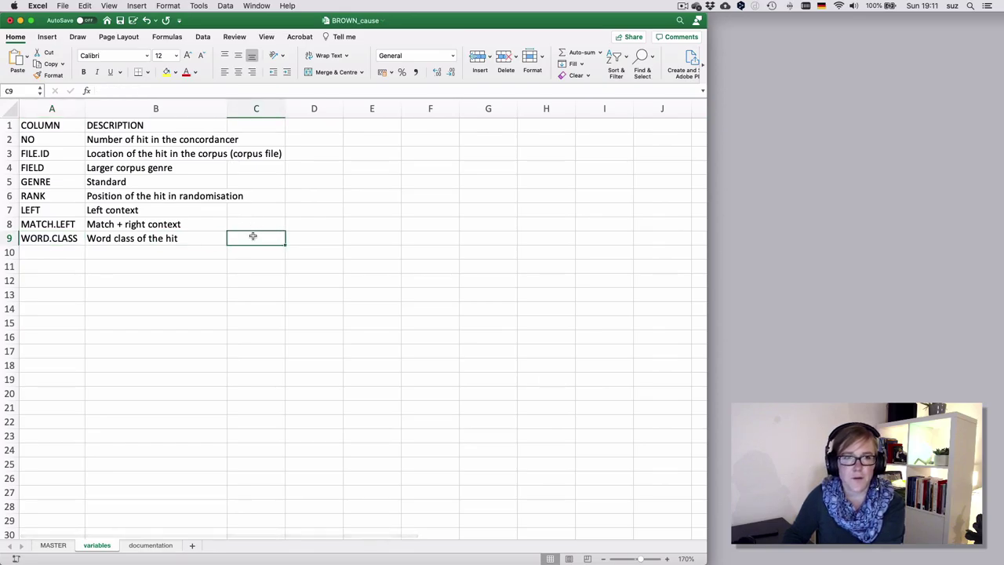
left_click(247, 125)
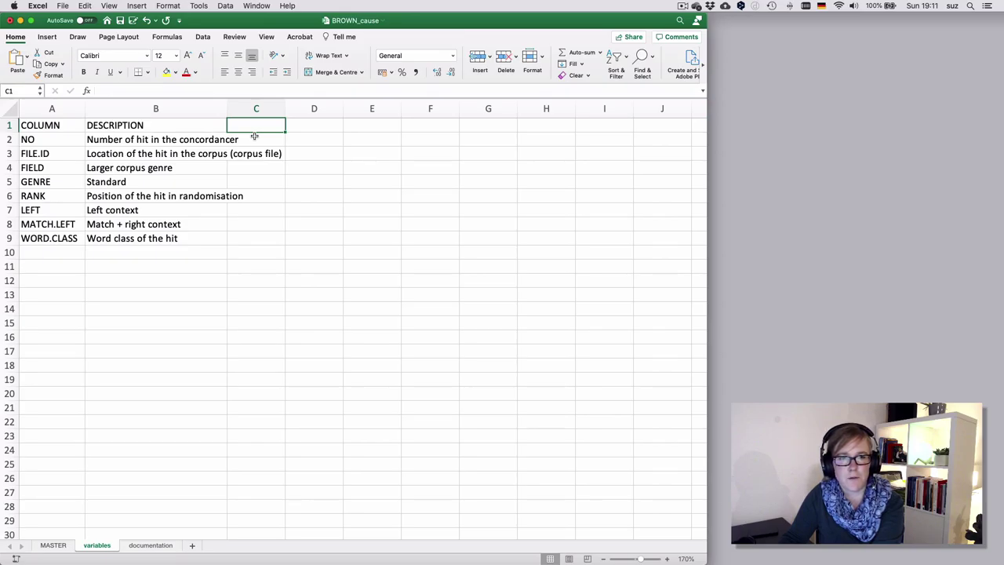
type("VALUE")
key("BackSpace")
key("BackSpace")
key("BackSpace")
key("BackSpace")
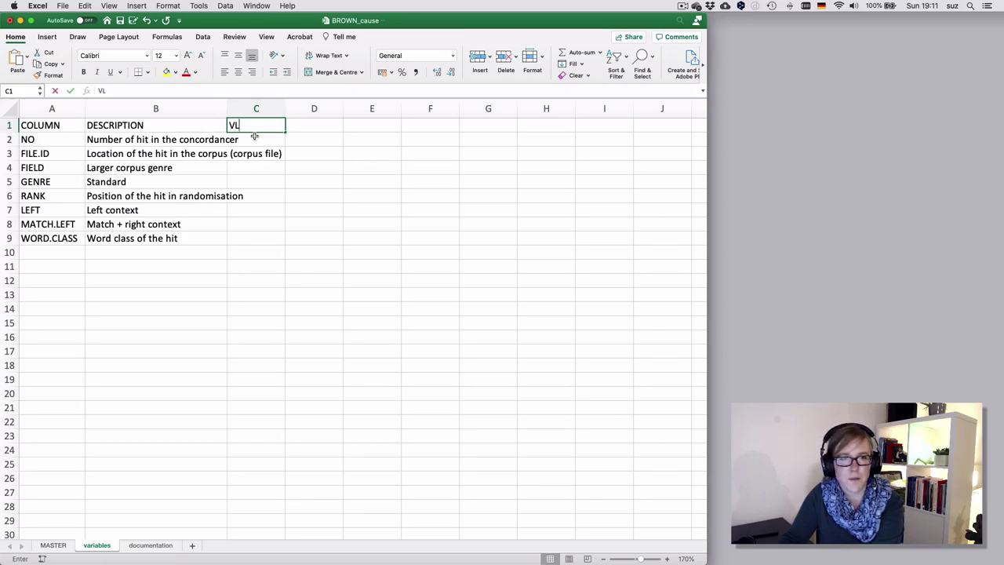
type("ALUES")
key("Return")
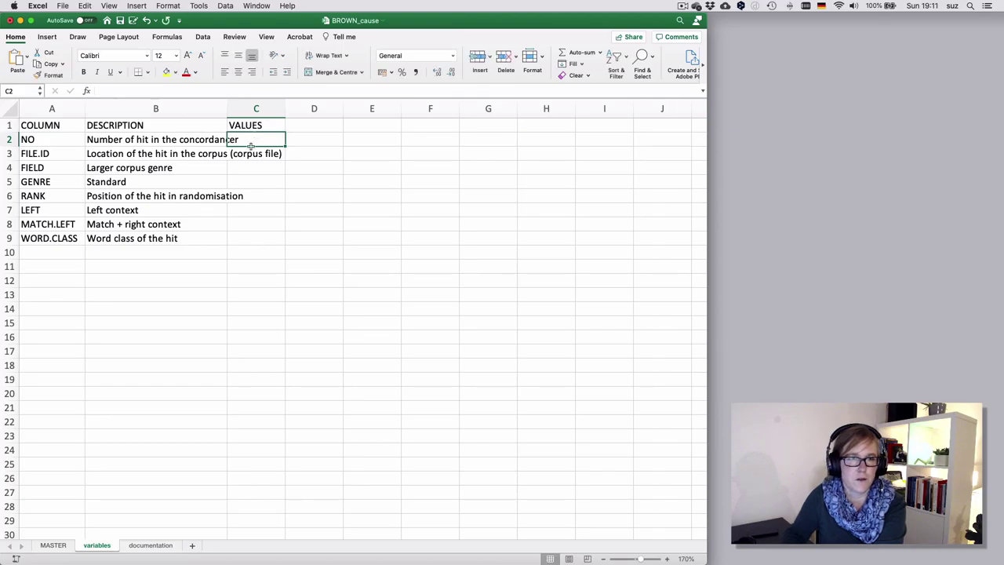
- Enter 'verb, noun' in C9 as the WORD.CLASS values
left_click(61, 236)
left_click(183, 242)
left_click(257, 238)
type("verb, noun")
key("Return")
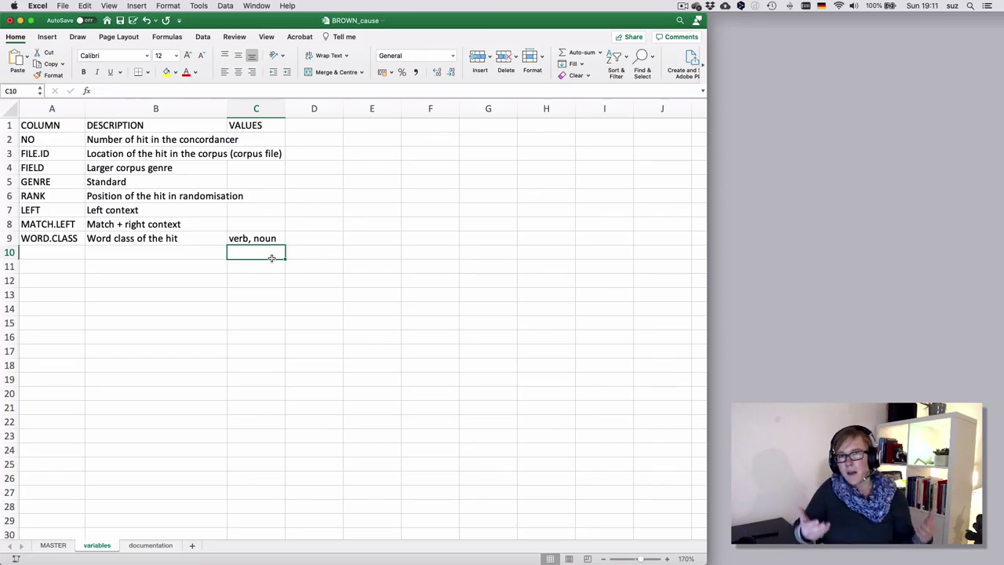